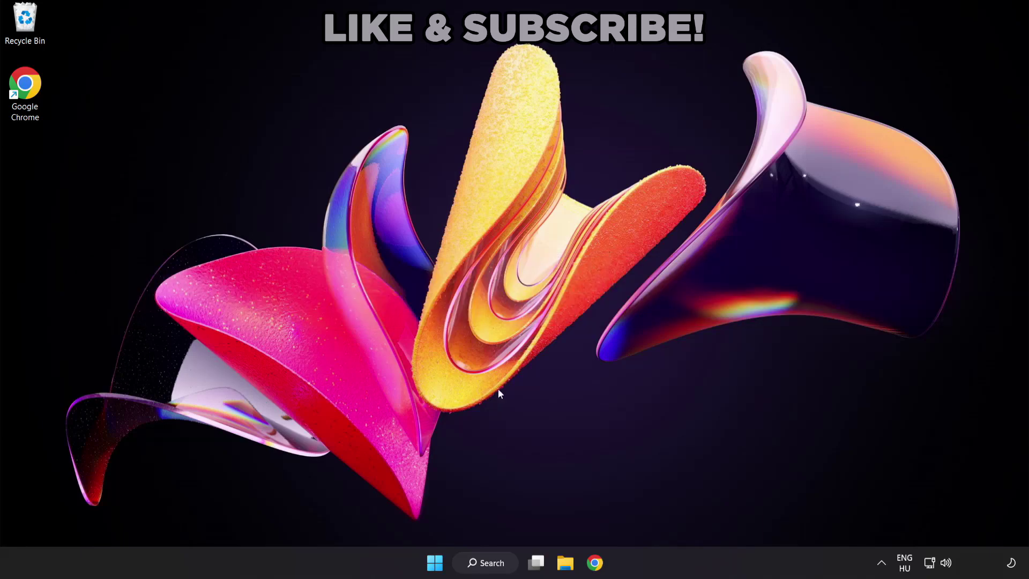
# Step: Search Windows for 'device manager' to show Device Manager as the best match
pyautogui.click(492, 564)
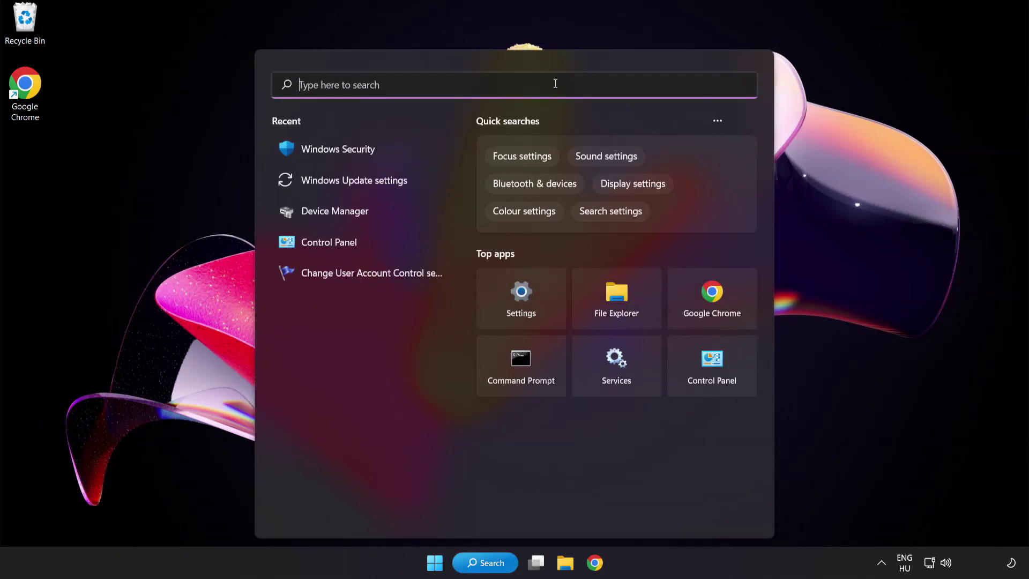
pyautogui.write('device manag')
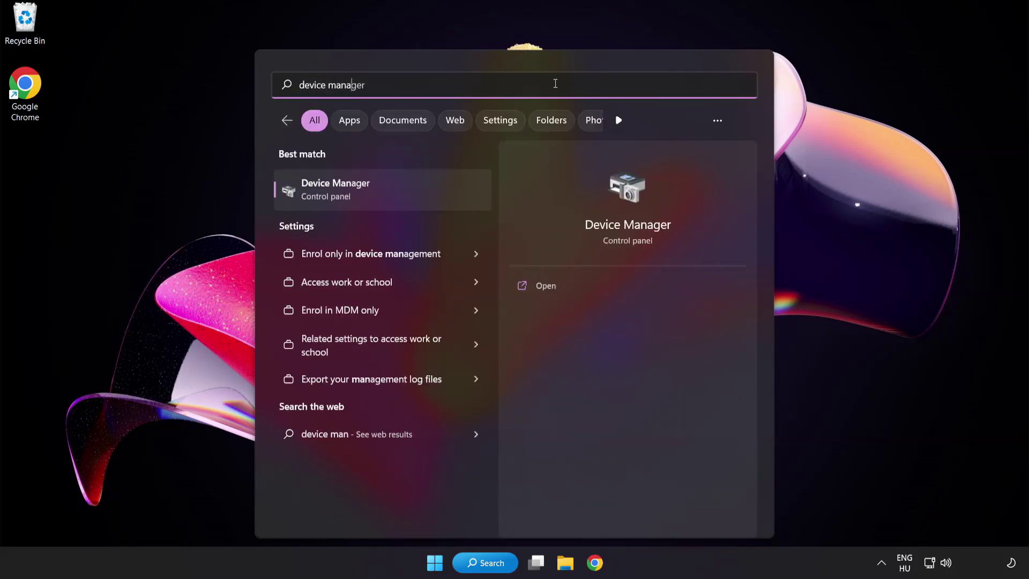
pyautogui.write('er')
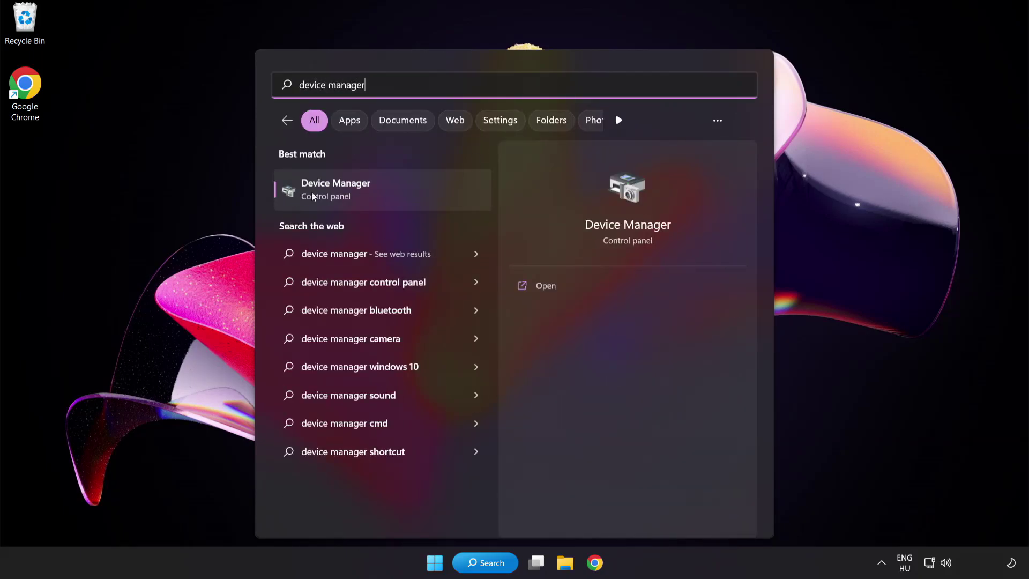
# Step: Open Device Manager and expand Display adapters to select the VMware SVGA 3D adapter
pyautogui.click(413, 197)
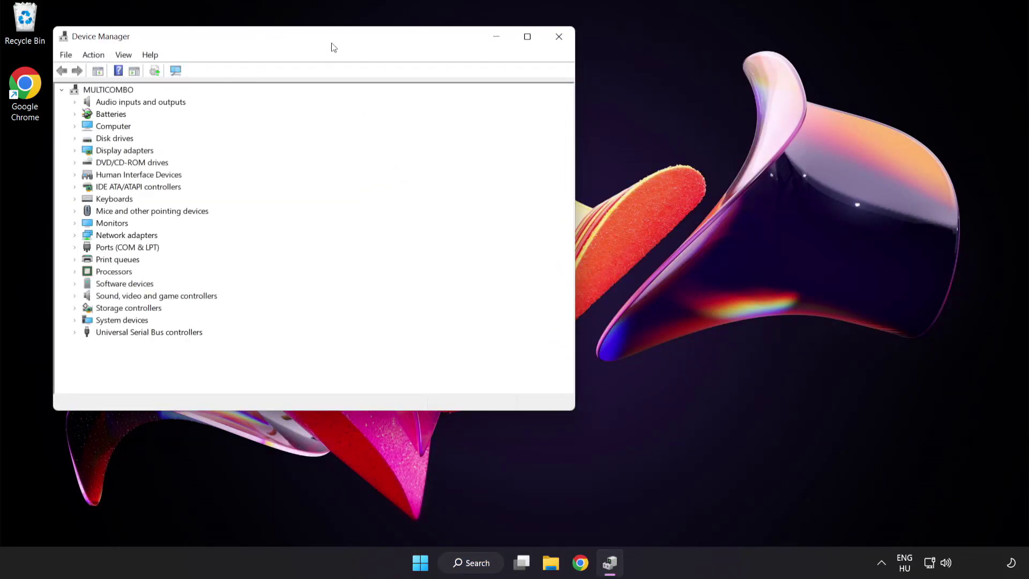
pyautogui.moveTo(332, 42); pyautogui.dragTo(505, 108)
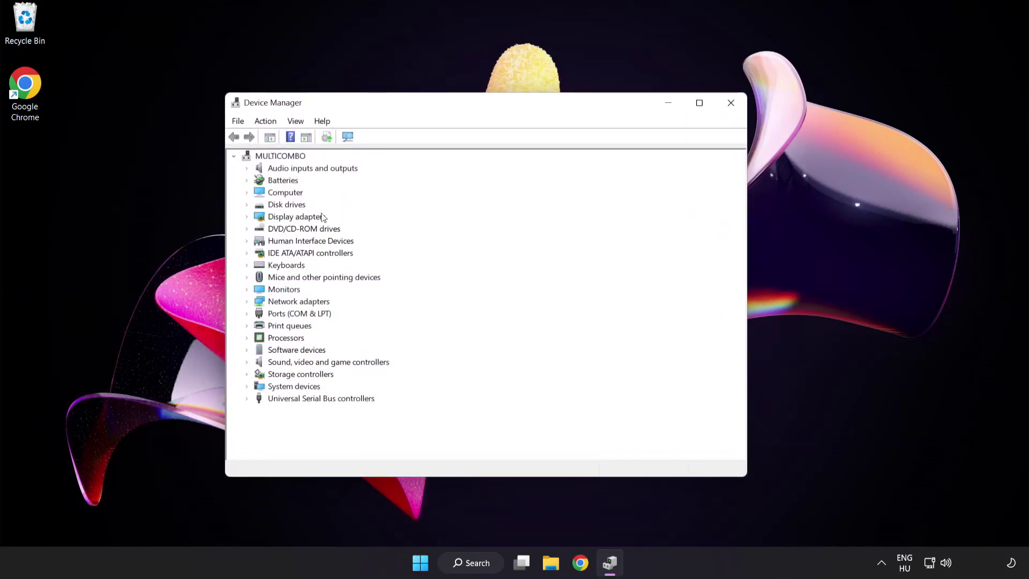
pyautogui.click(275, 220)
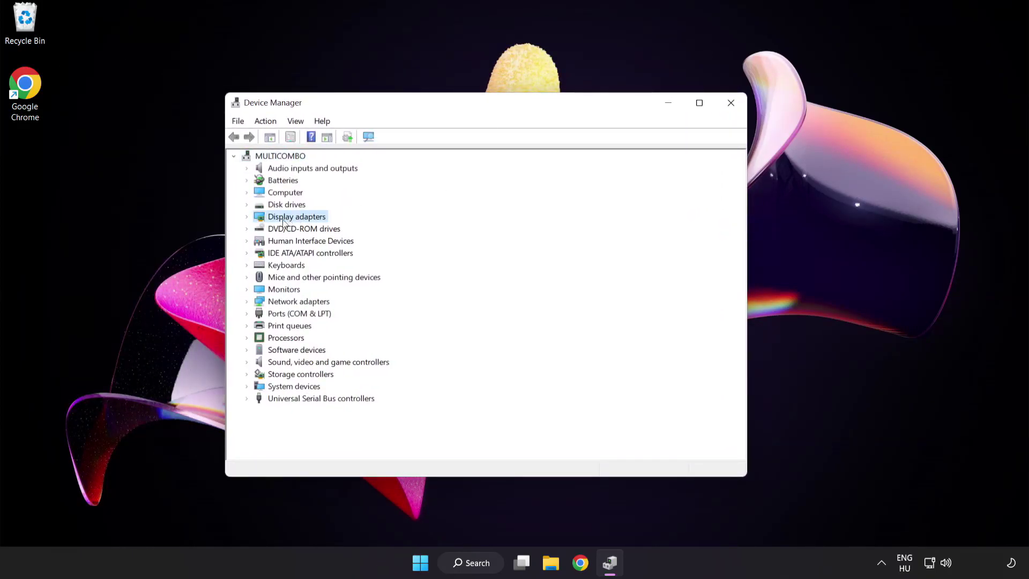
pyautogui.click(248, 218)
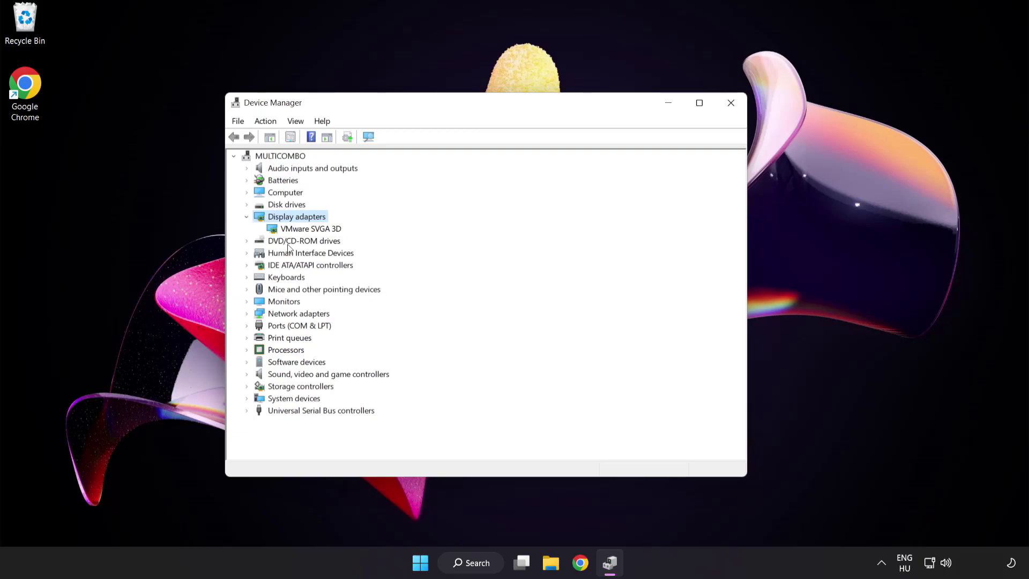
pyautogui.click(287, 230)
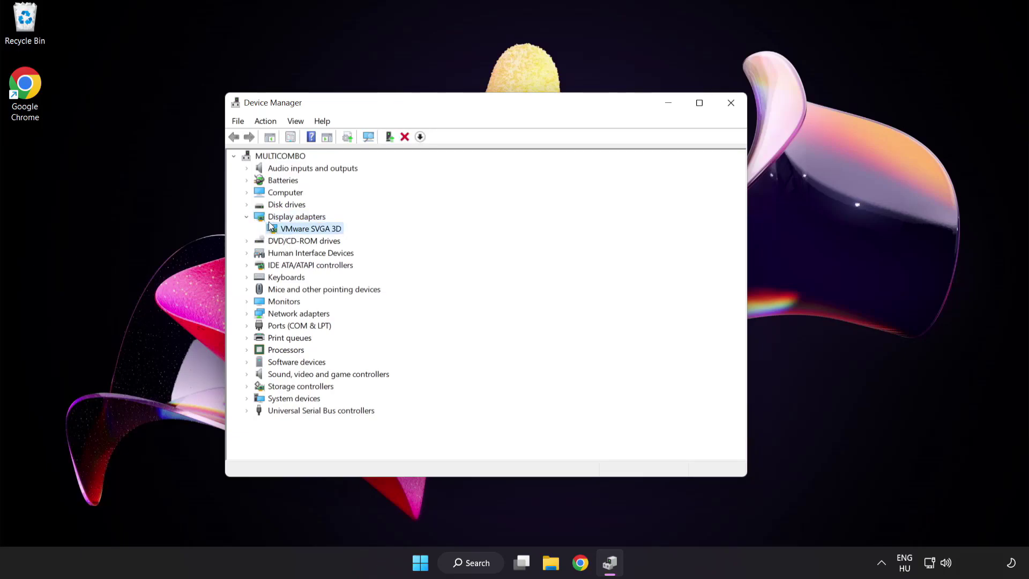
# Step: Search automatically for a newer VMware SVGA 3D driver, finding the best already installed, then close Device Manager
pyautogui.rightClick(304, 231)
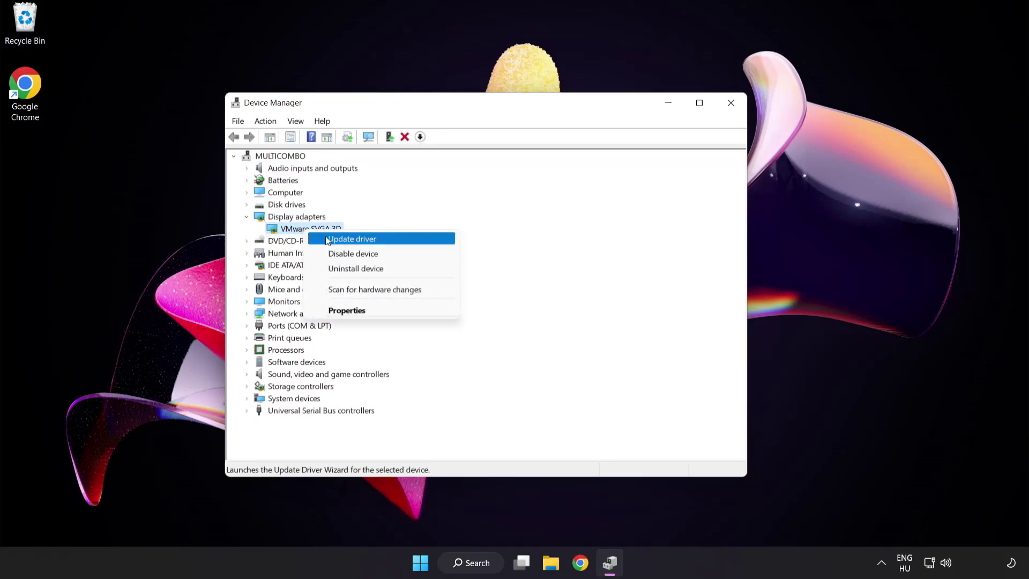
pyautogui.click(399, 239)
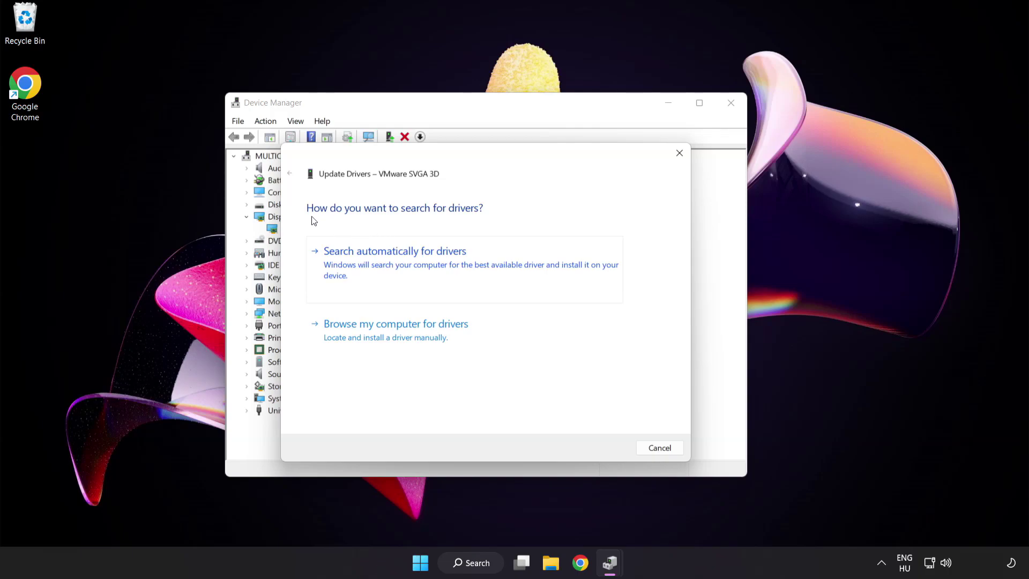
pyautogui.click(449, 266)
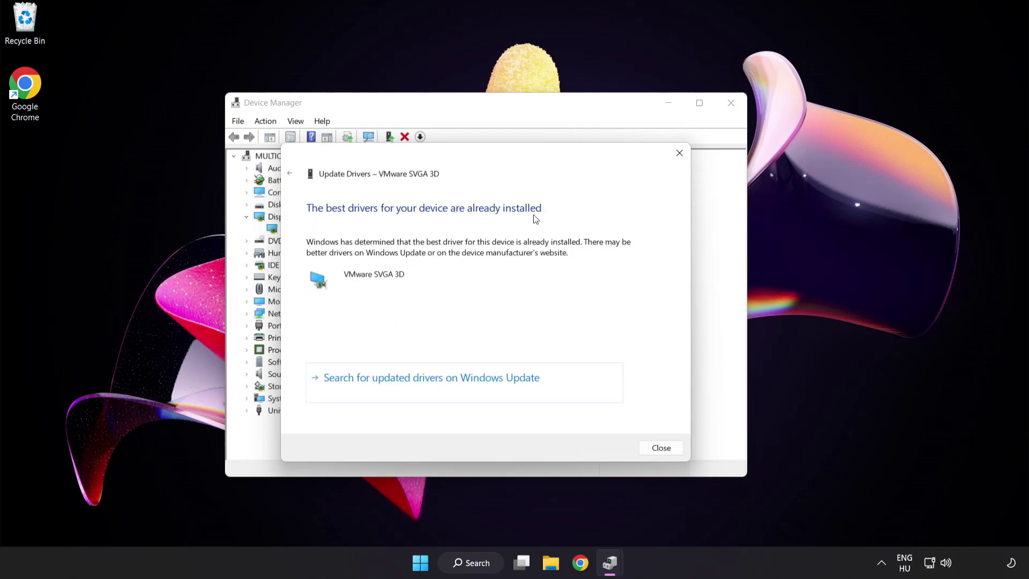
pyautogui.click(659, 450)
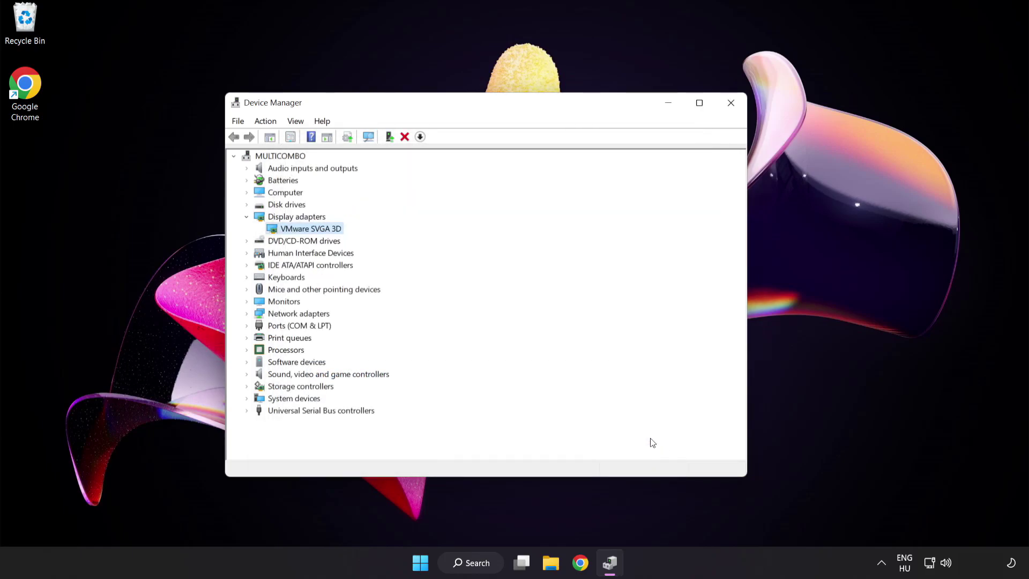
pyautogui.click(730, 103)
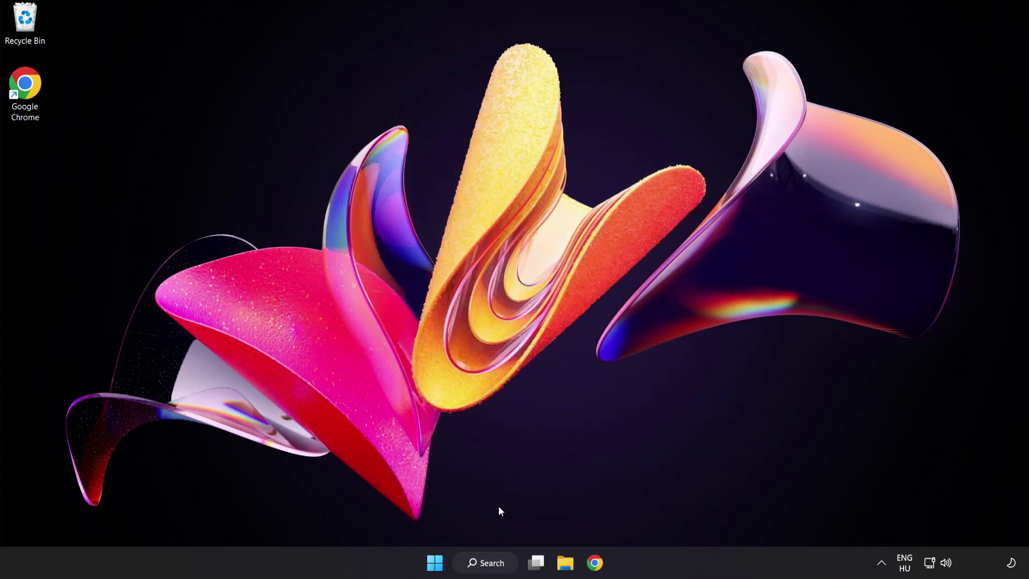
# Step: Check for updates in Windows Update settings, confirming the PC is up to date, then close Settings
pyautogui.click(499, 568)
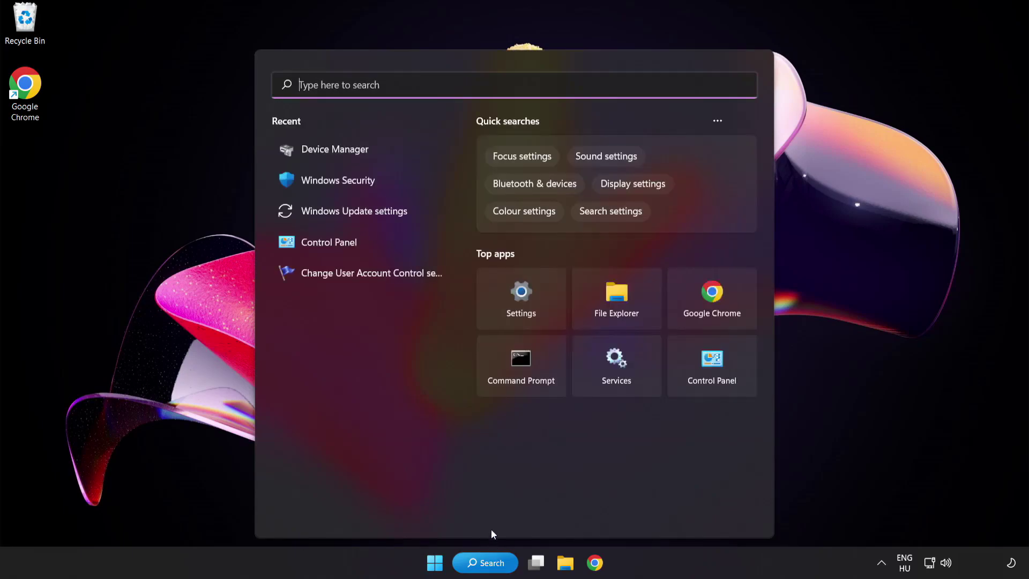
pyautogui.write('update')
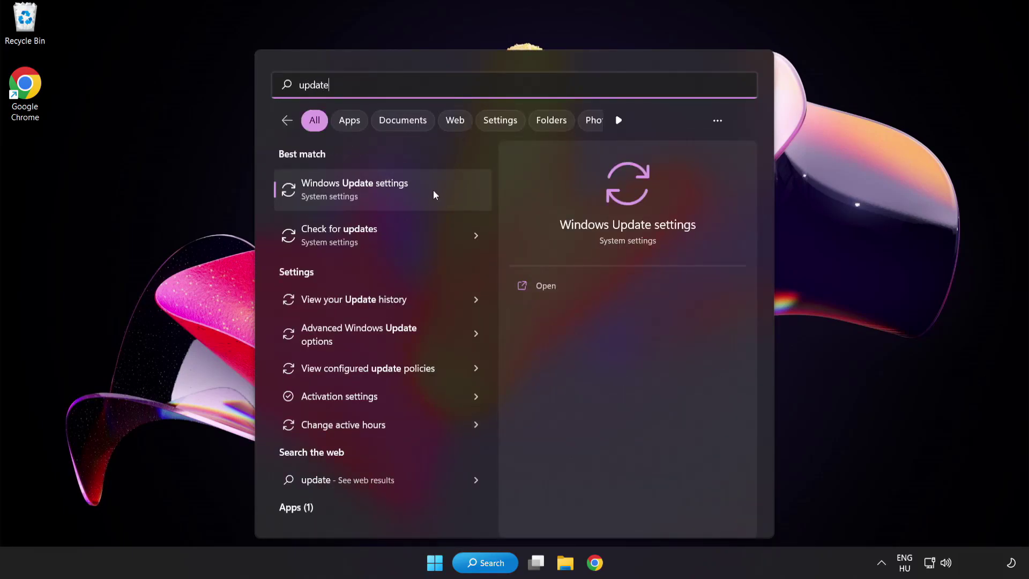
pyautogui.click(393, 196)
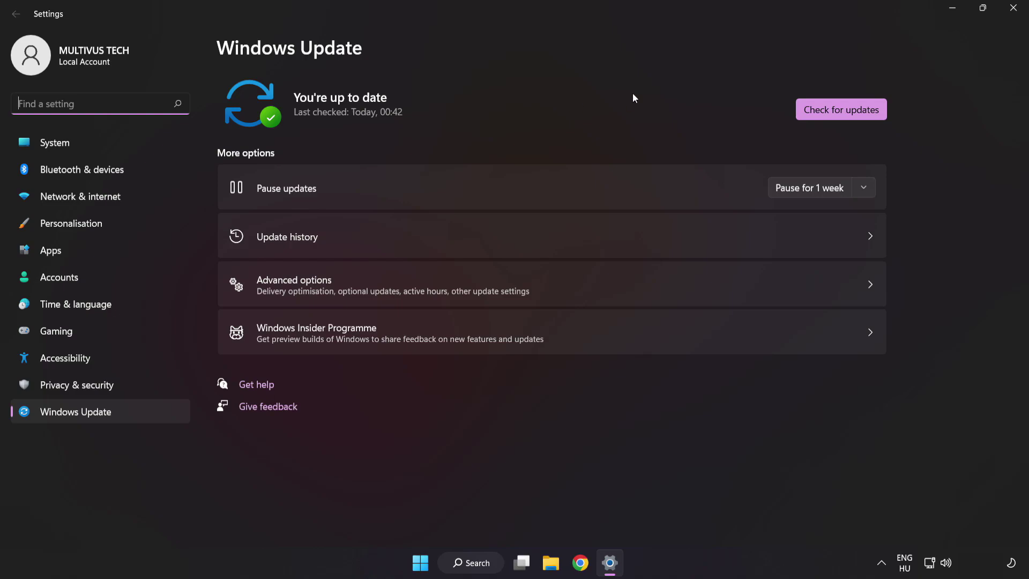
pyautogui.click(837, 111)
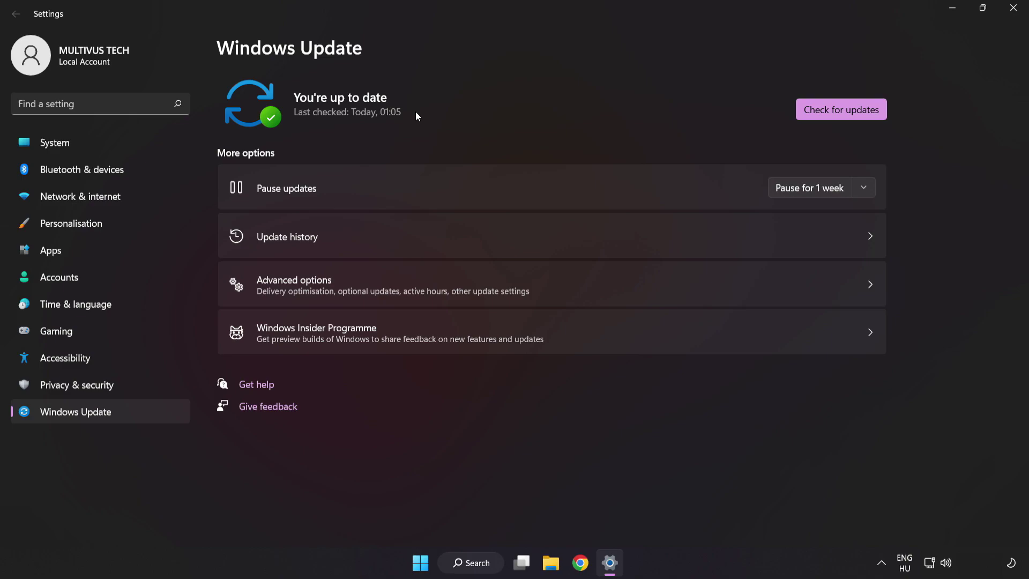
pyautogui.click(1012, 8)
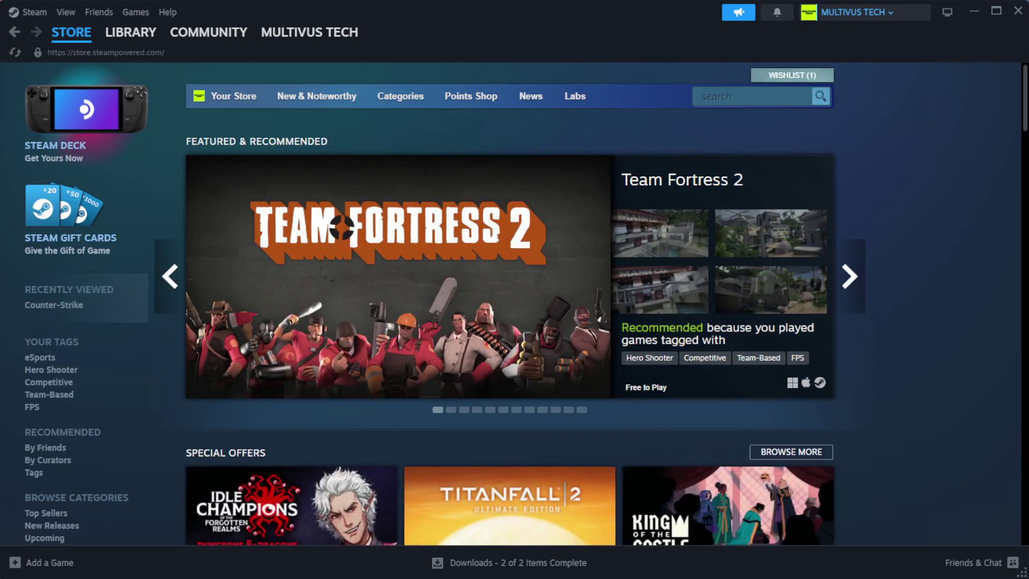
# Step: Verify integrity of YOUR NOT WORKING GAME's files in Steam, validating all 1039 files
pyautogui.moveTo(131, 39)
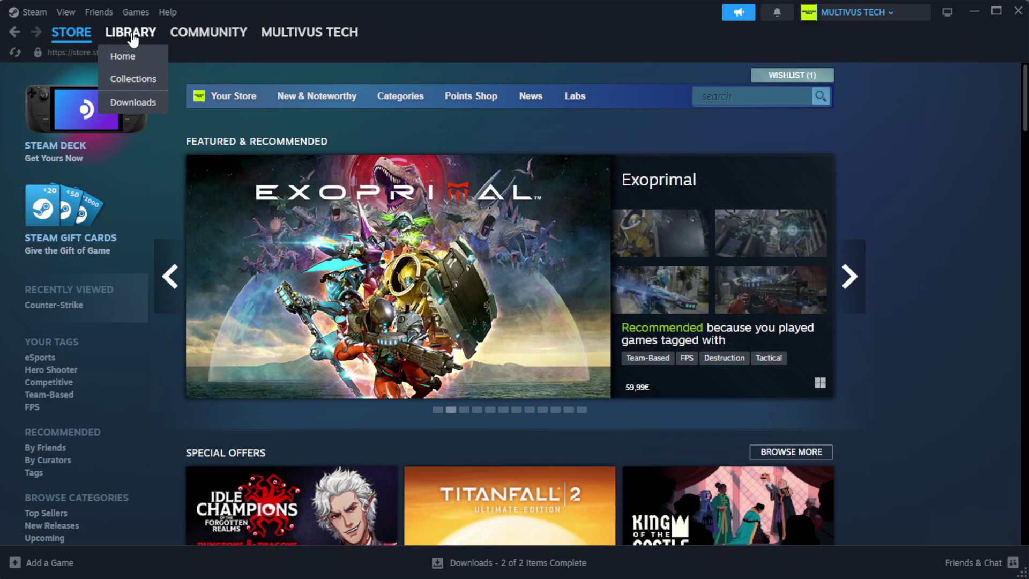
pyautogui.click(148, 58)
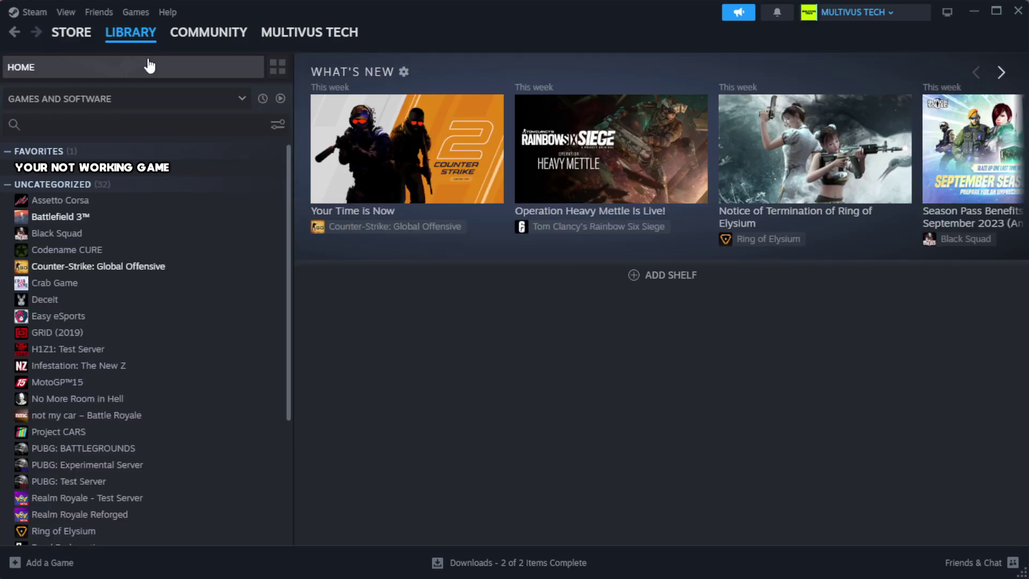
pyautogui.rightClick(255, 170)
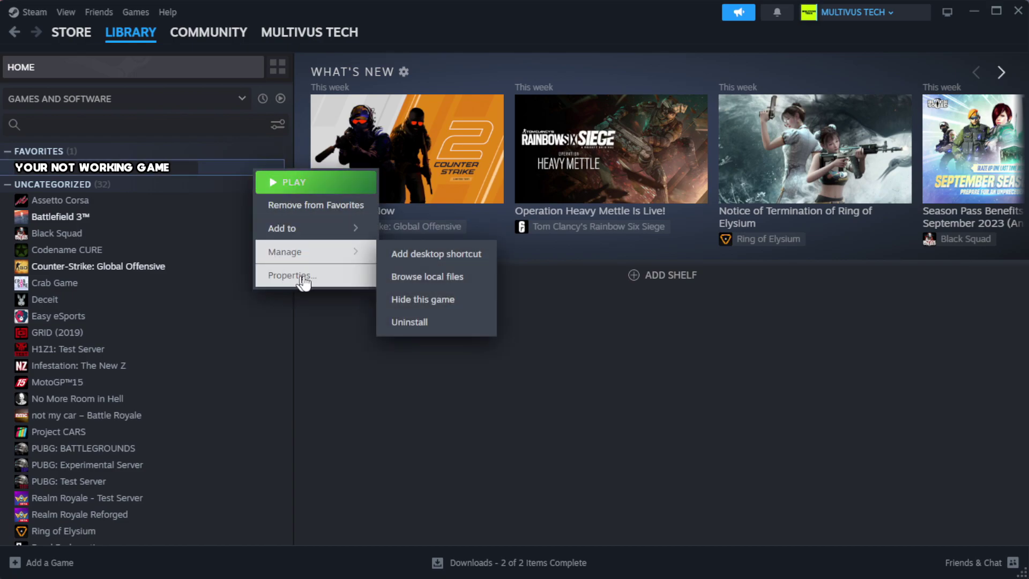
pyautogui.click(324, 284)
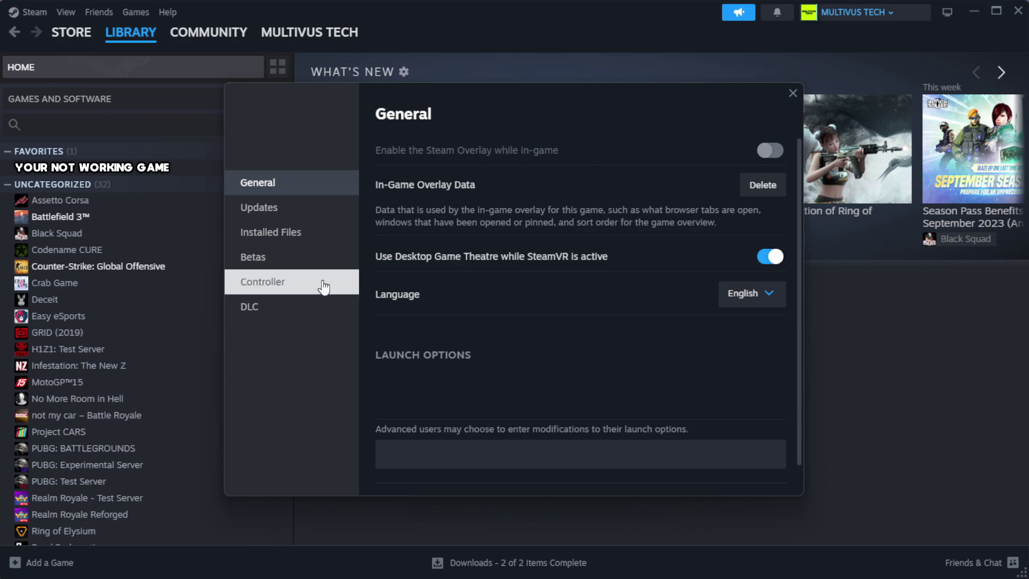
pyautogui.click(338, 243)
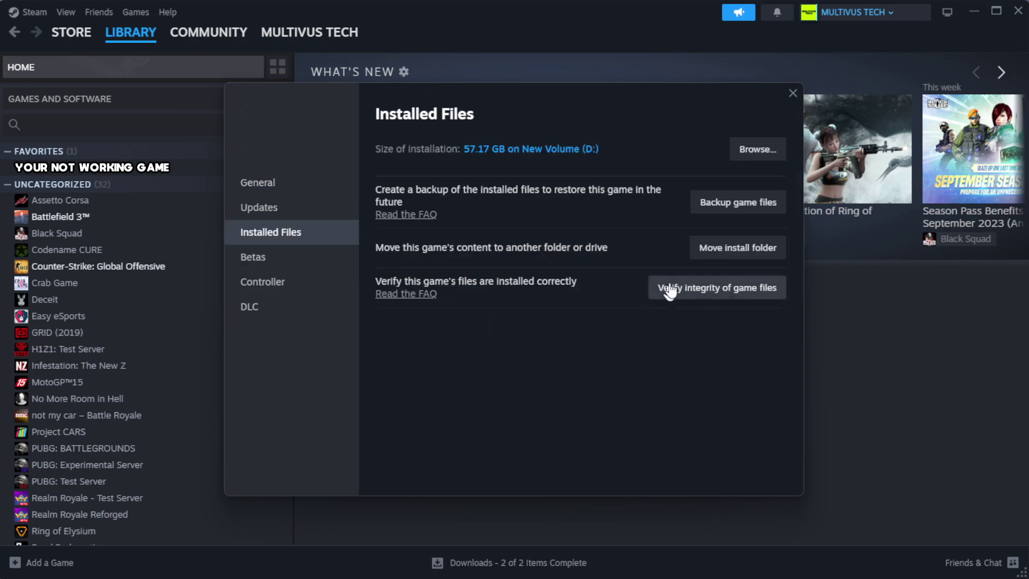
pyautogui.click(722, 293)
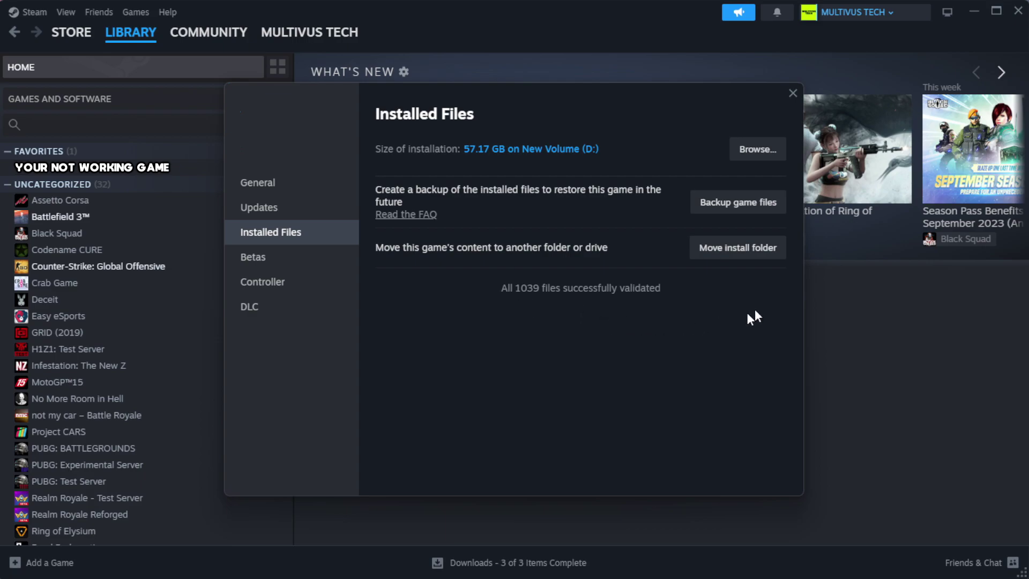
# Step: Open the Properties of the YOUR NOT WORKING GAME shortcut in its install folder
pyautogui.click(755, 156)
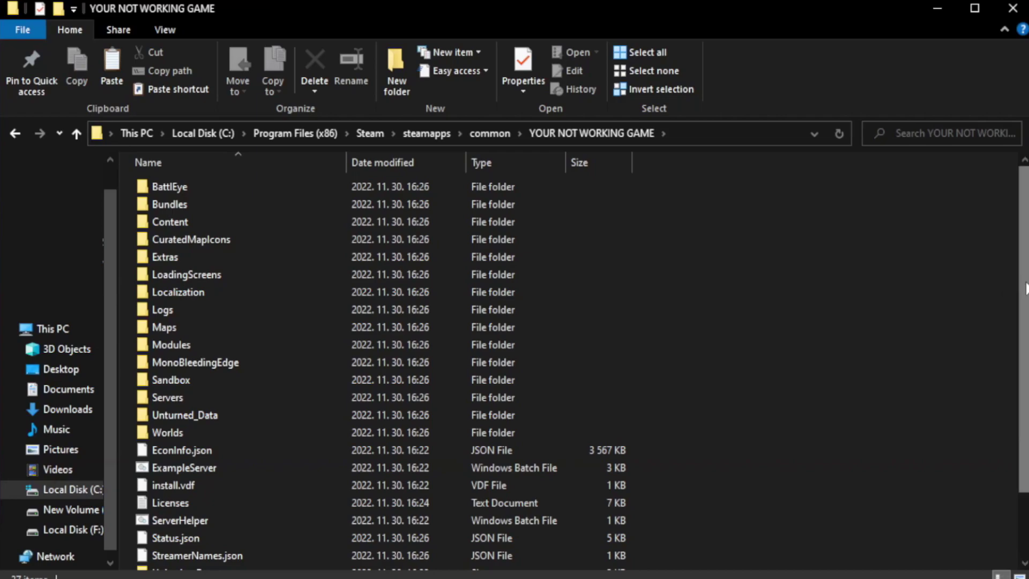
pyautogui.scroll(-2, 1027, 383)
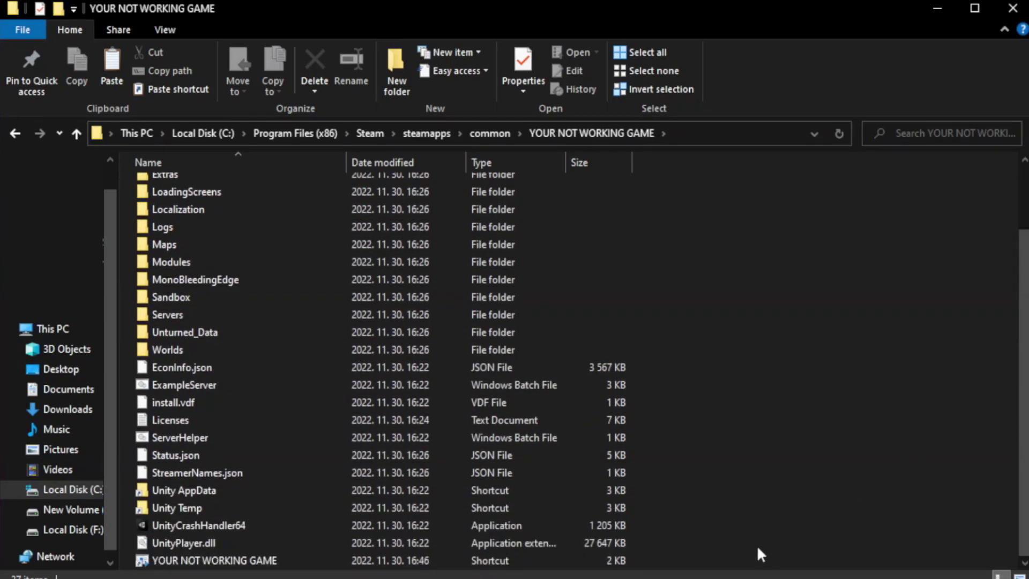
pyautogui.click(343, 560)
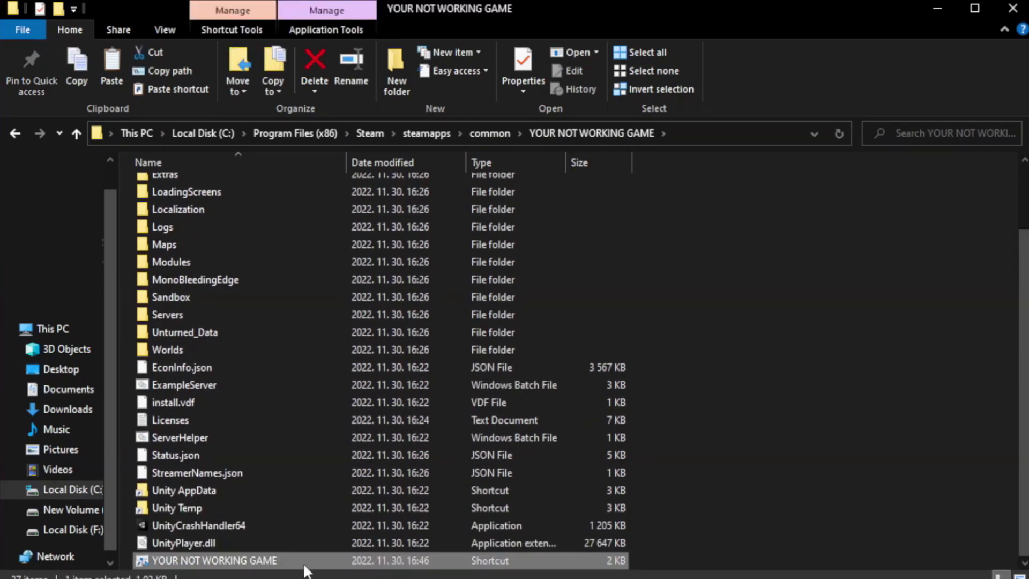
pyautogui.rightClick(343, 560)
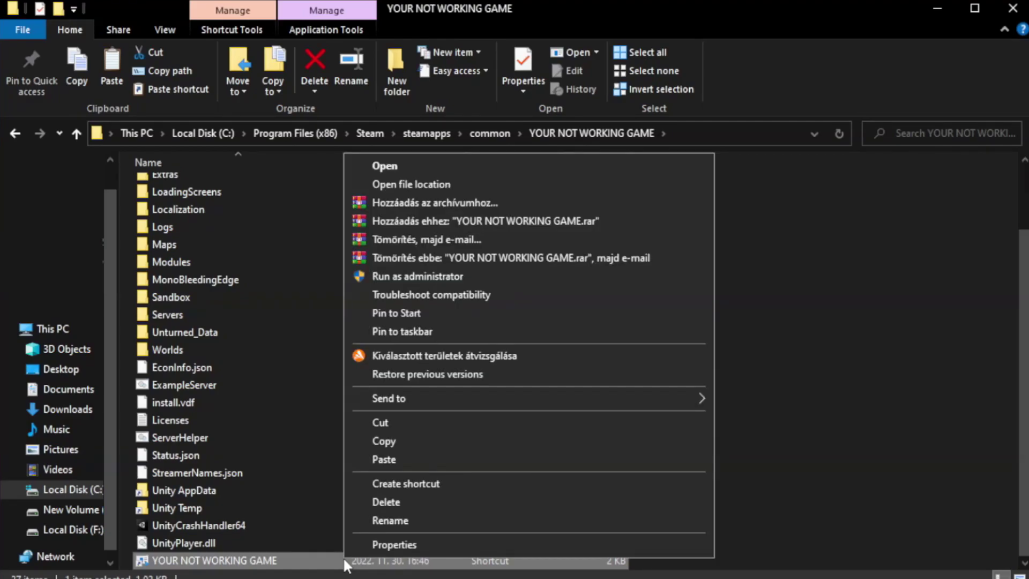
pyautogui.click(524, 544)
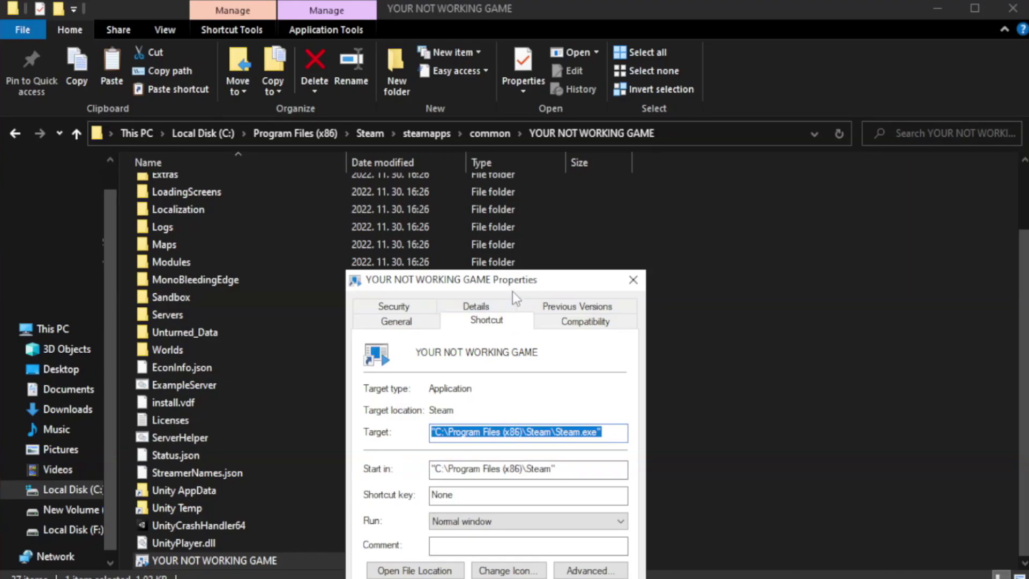
pyautogui.moveTo(512, 291); pyautogui.dragTo(517, 105)
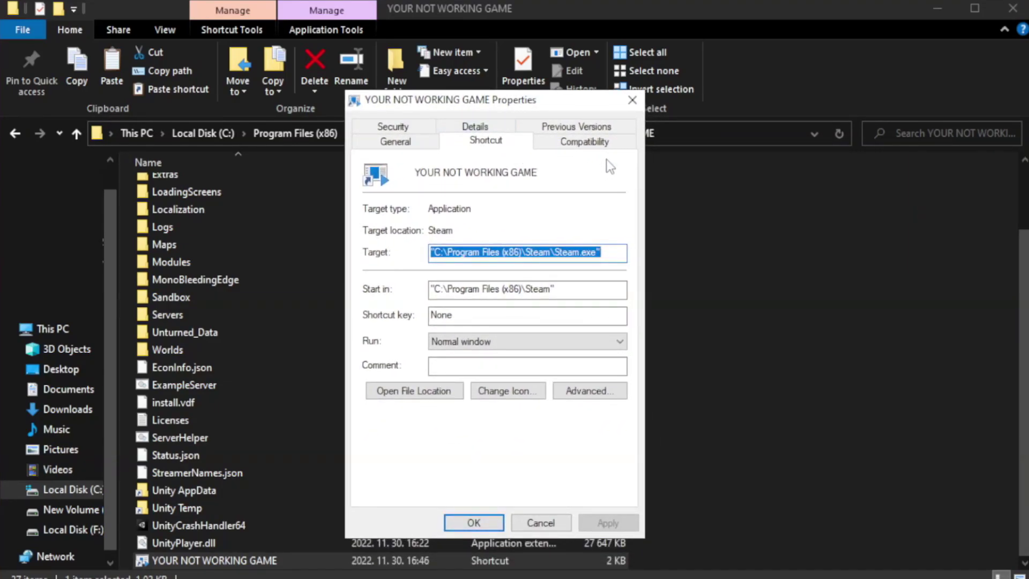
# Step: Set Windows 8 compatibility mode, run as administrator, disable fullscreen optimizations, and apply
pyautogui.click(579, 144)
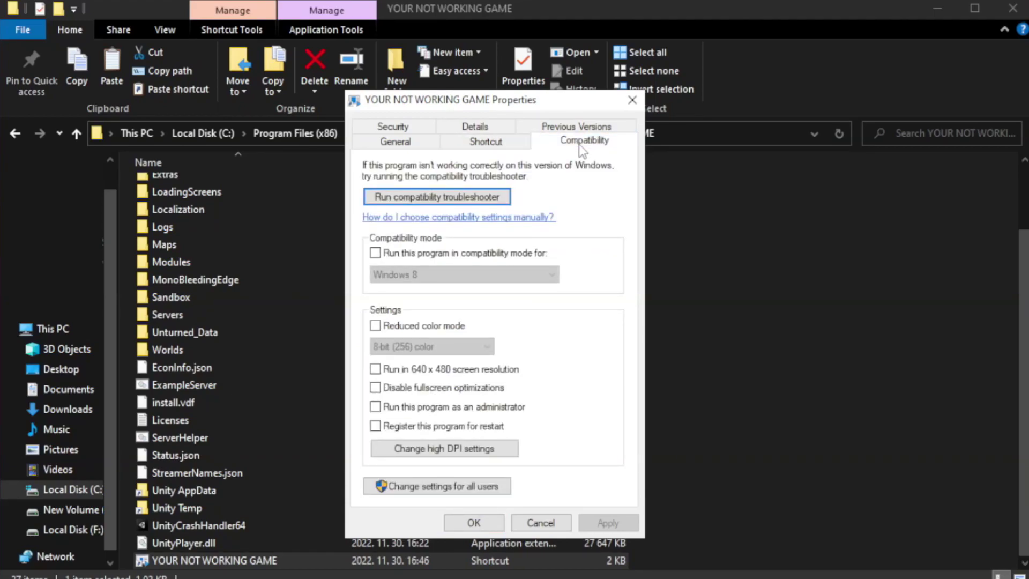
pyautogui.click(408, 256)
pyautogui.click(449, 274)
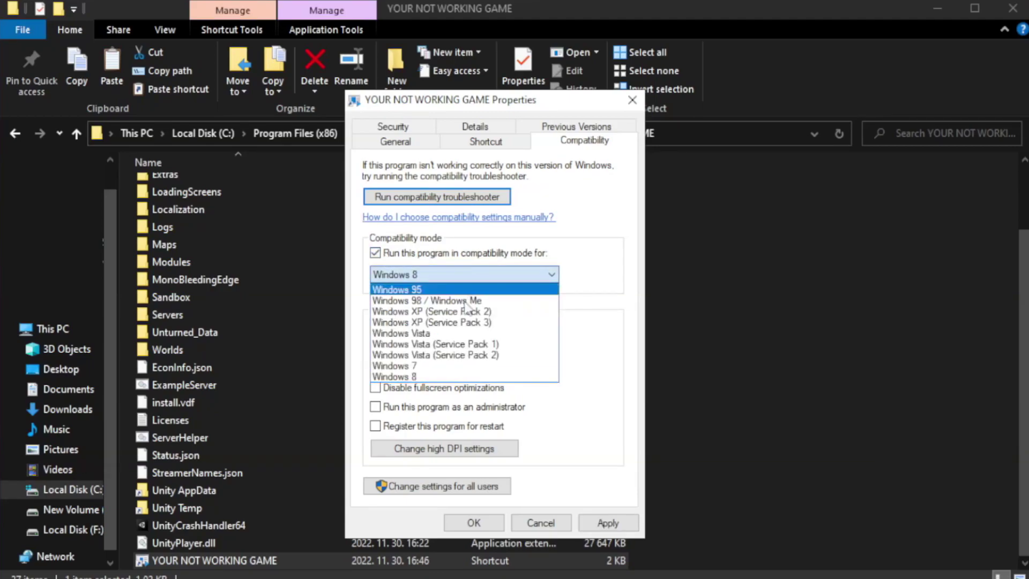
pyautogui.click(437, 377)
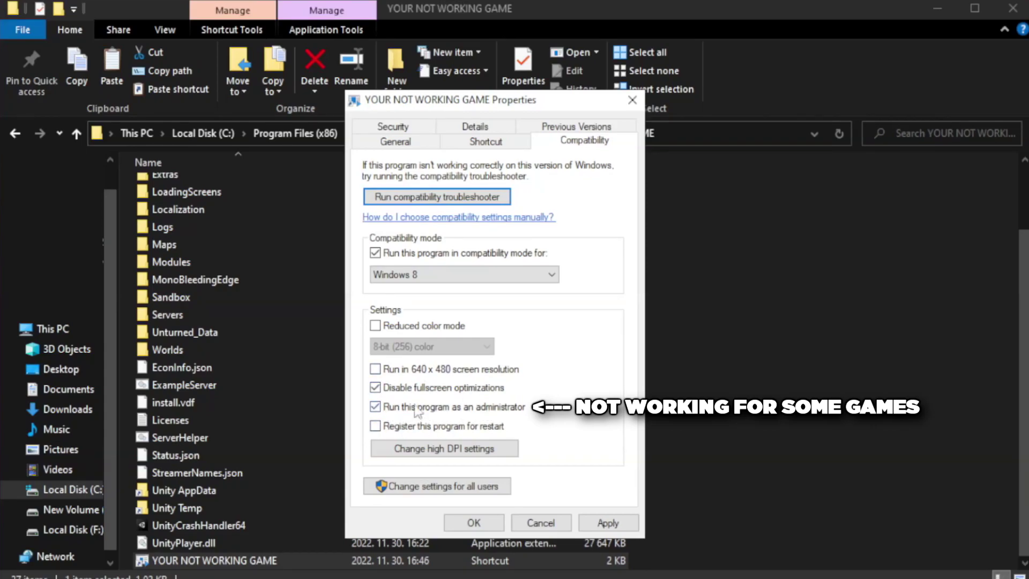
pyautogui.click(613, 524)
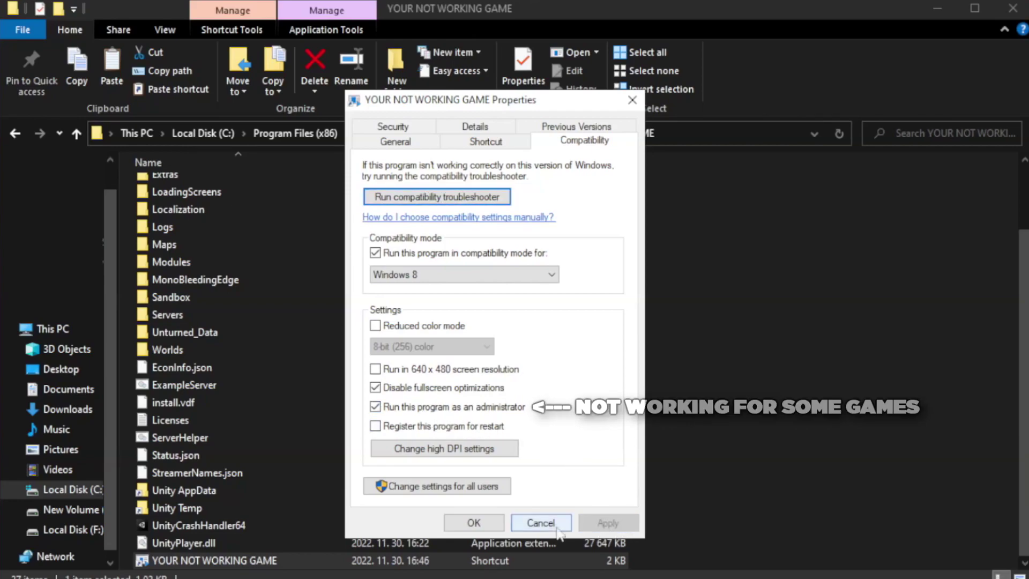
pyautogui.click(472, 524)
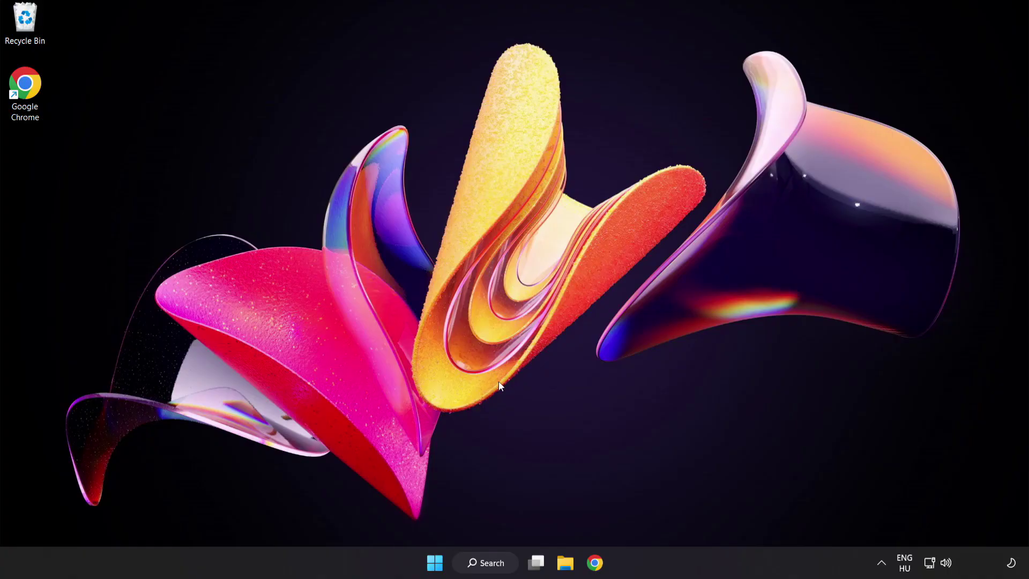
# Step: Open Task Manager's startup apps list and disable Cortana
pyautogui.rightClick(438, 566)
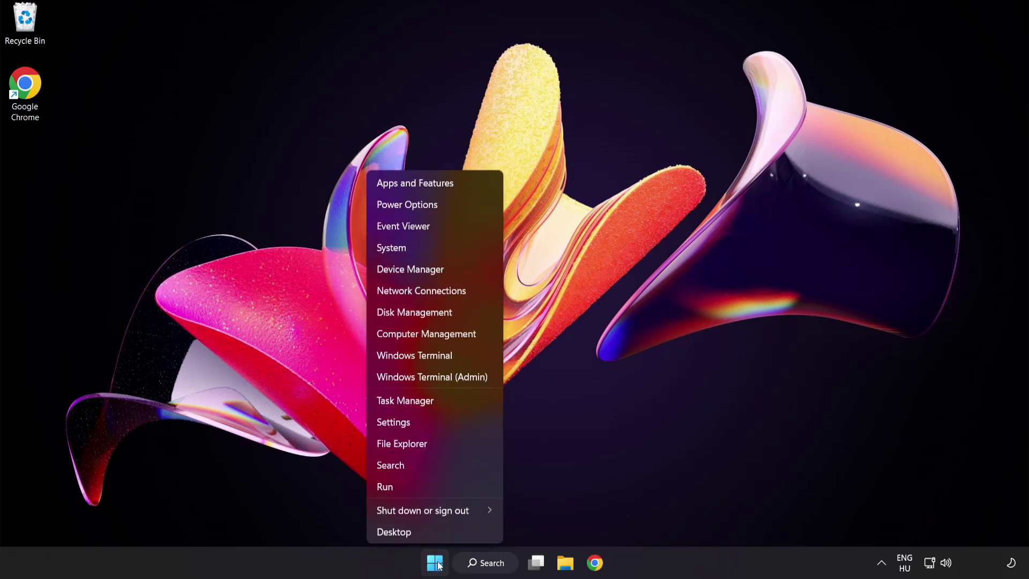
pyautogui.click(444, 399)
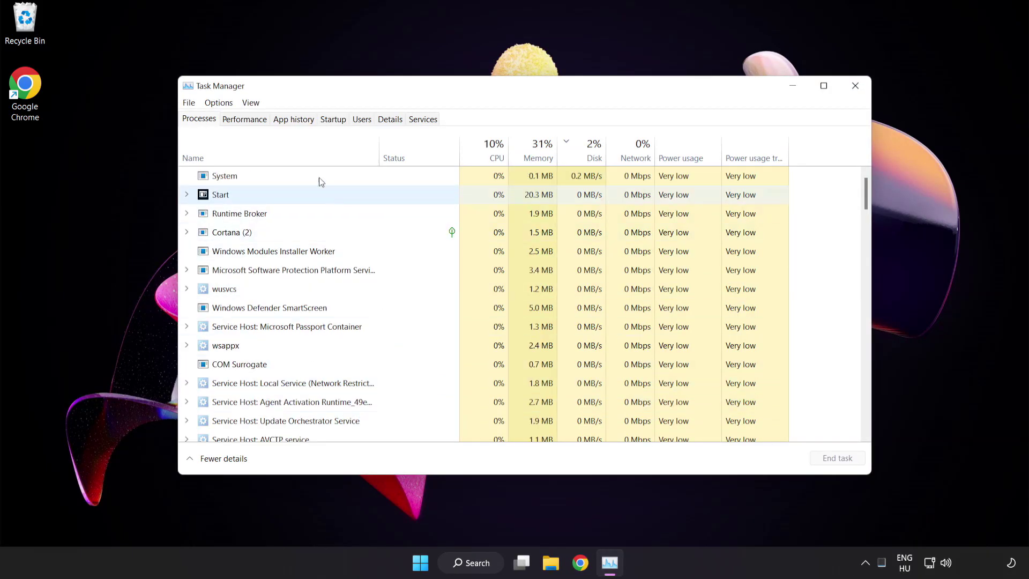
pyautogui.click(339, 121)
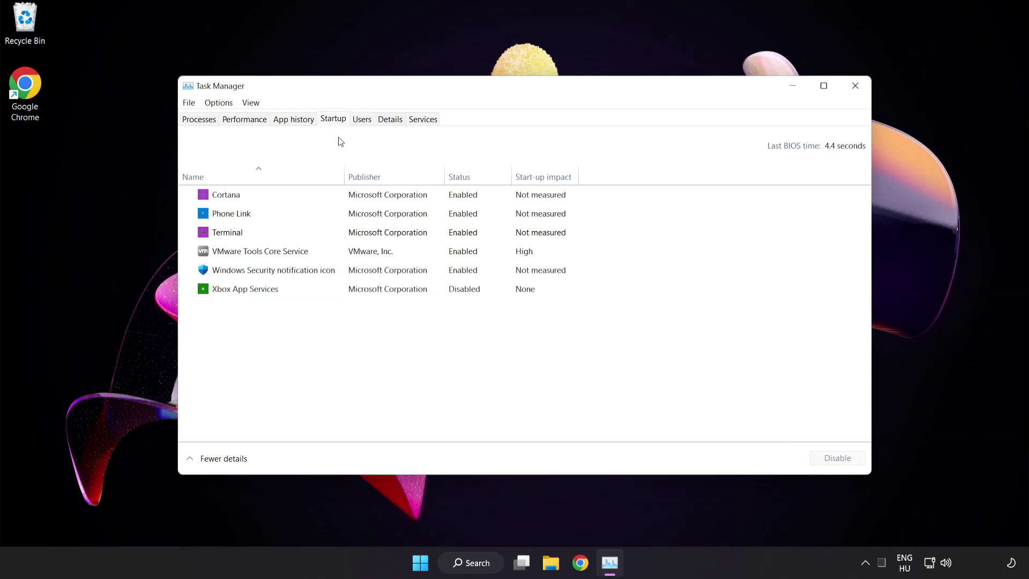
pyautogui.click(341, 199)
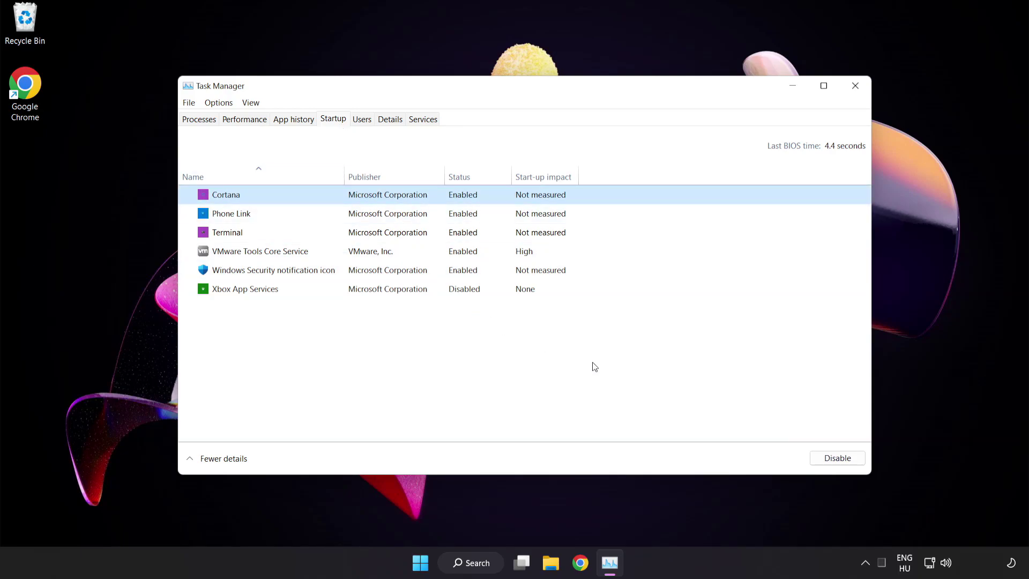
pyautogui.click(837, 460)
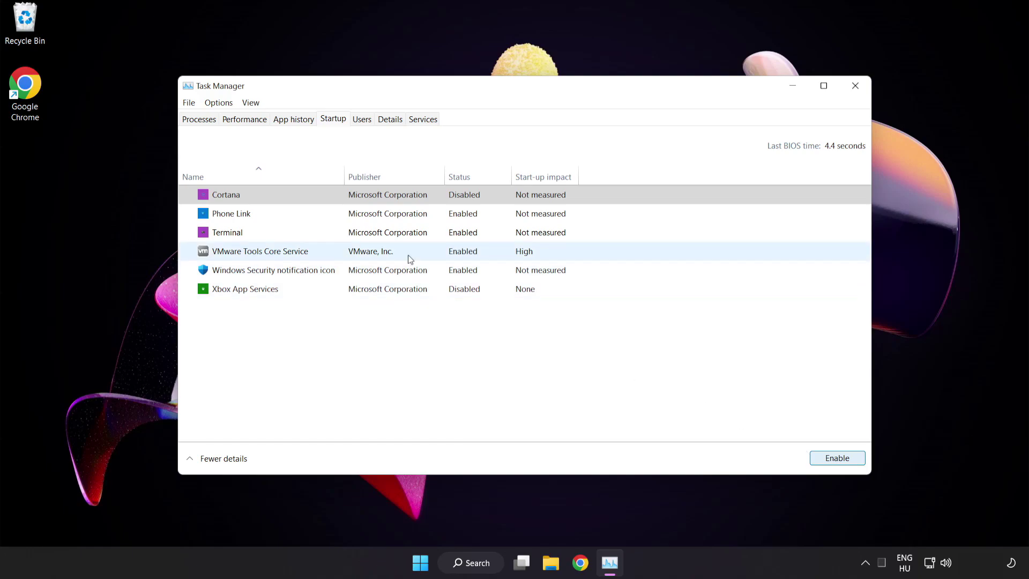
# Step: Disable Phone Link, Terminal and Windows Security notification icon at startup, then close Task Manager
pyautogui.click(318, 213)
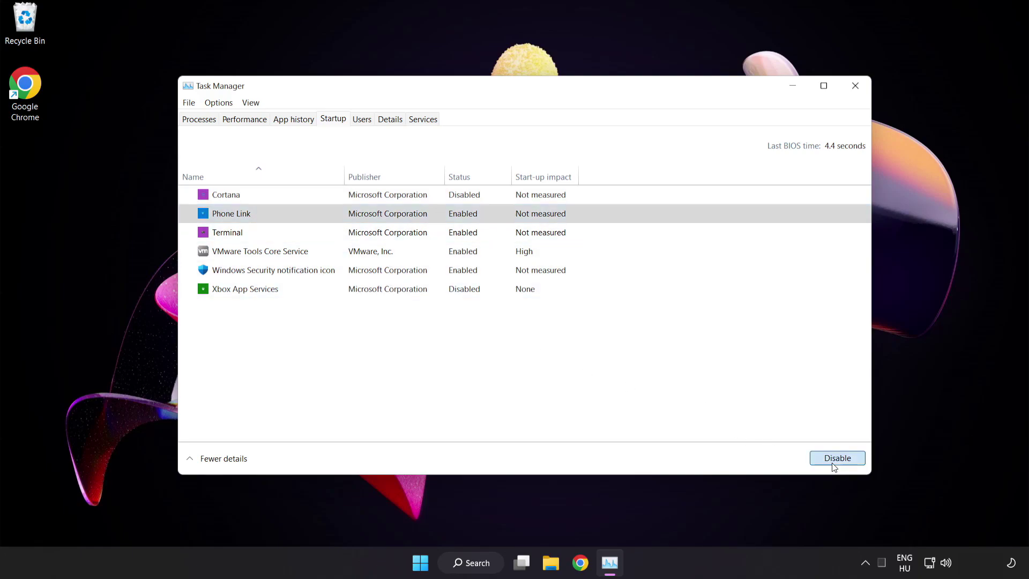
pyautogui.click(834, 466)
pyautogui.click(327, 233)
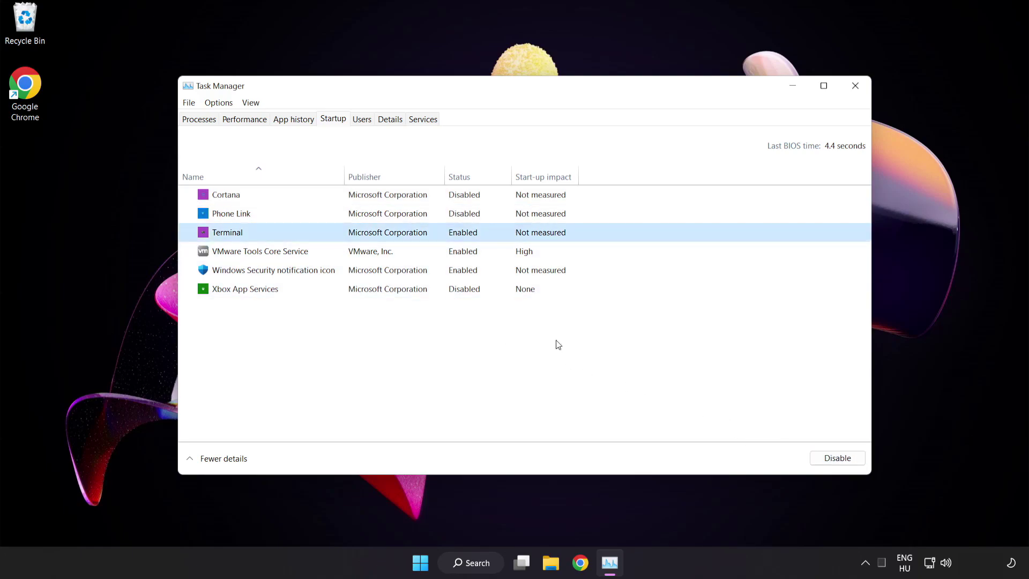
pyautogui.click(824, 457)
pyautogui.click(351, 271)
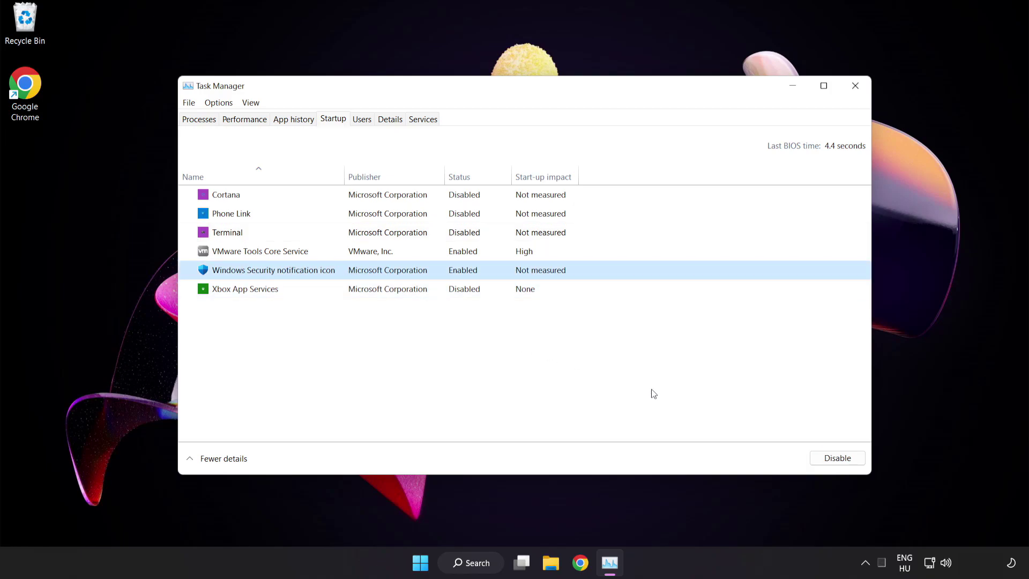
pyautogui.click(828, 460)
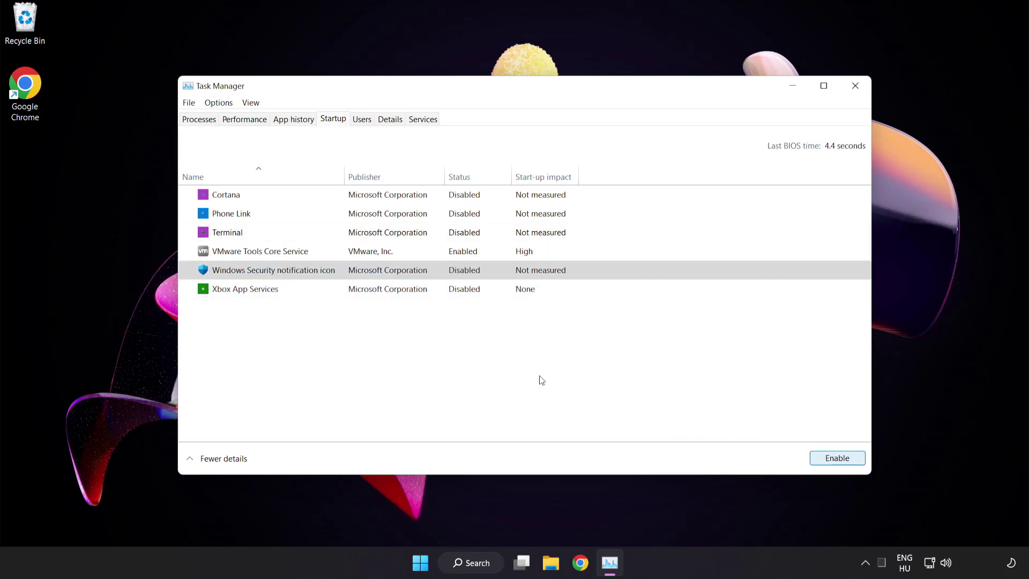
pyautogui.click(856, 88)
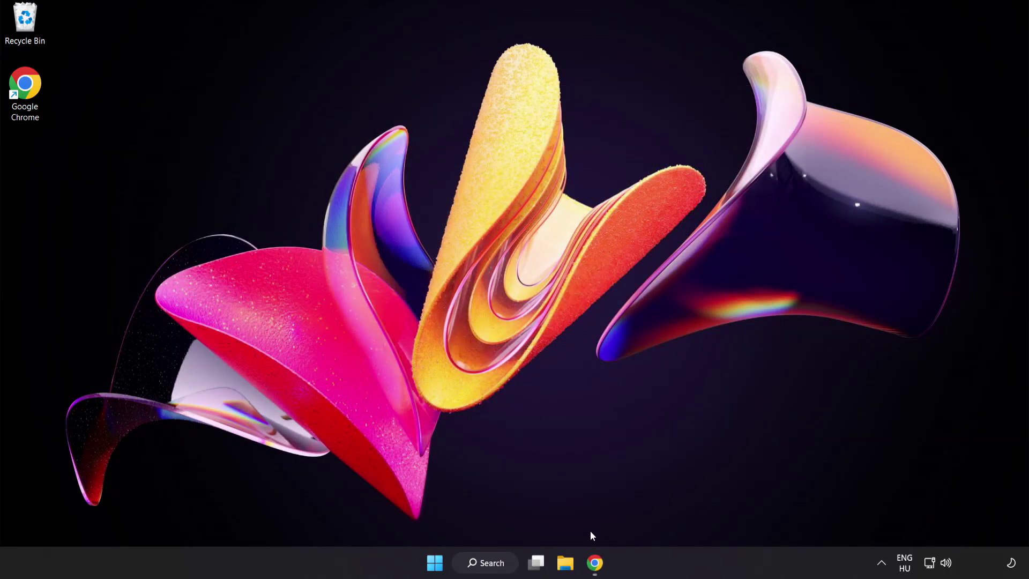
# Step: Download dxwebsetup (1).exe from the DirectX End-User Runtime Web Installer page in Chrome
pyautogui.click(594, 563)
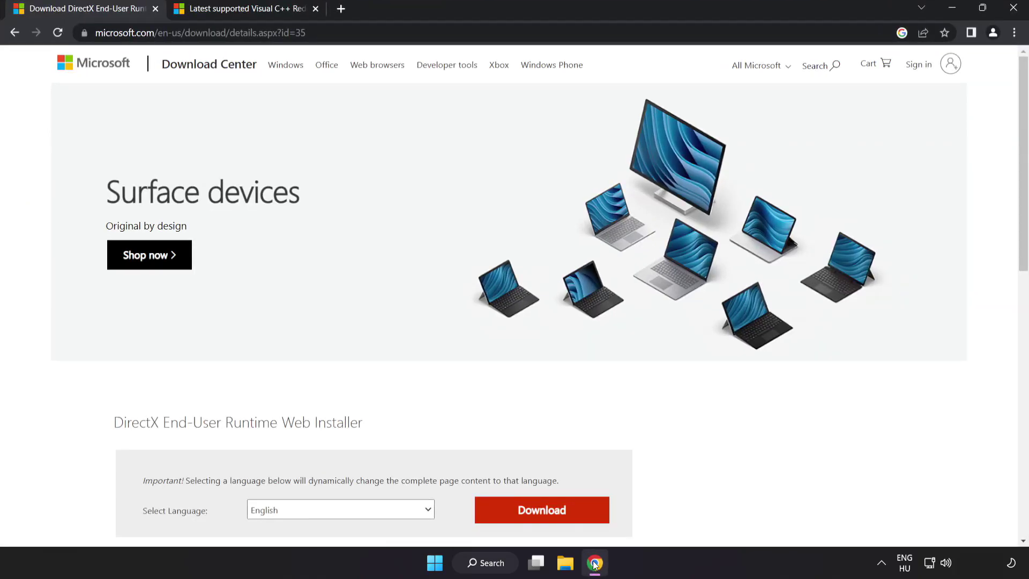
pyautogui.click(332, 29)
pyautogui.click(332, 30)
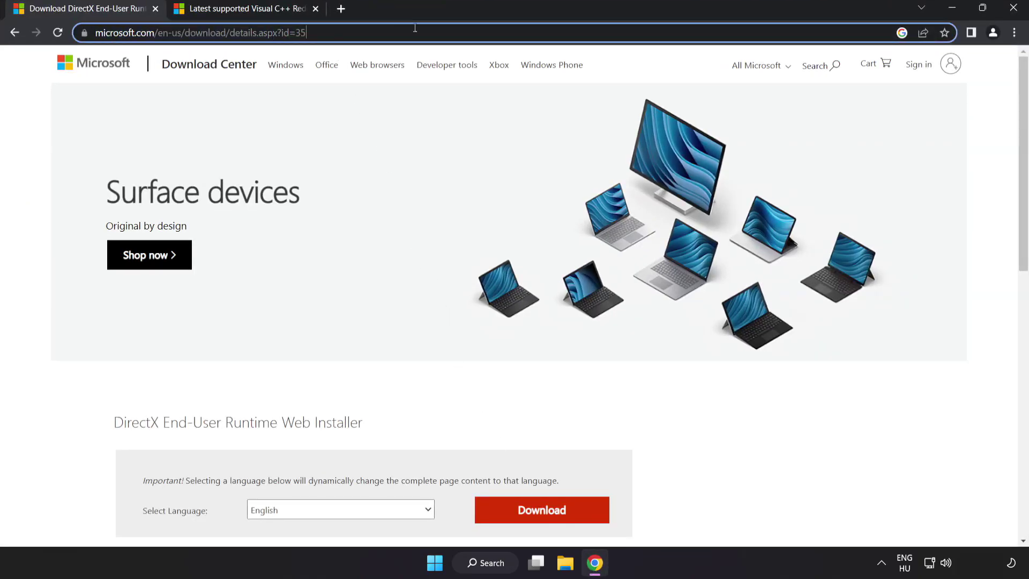
pyautogui.click(588, 344)
pyautogui.scroll(-3, 588, 344)
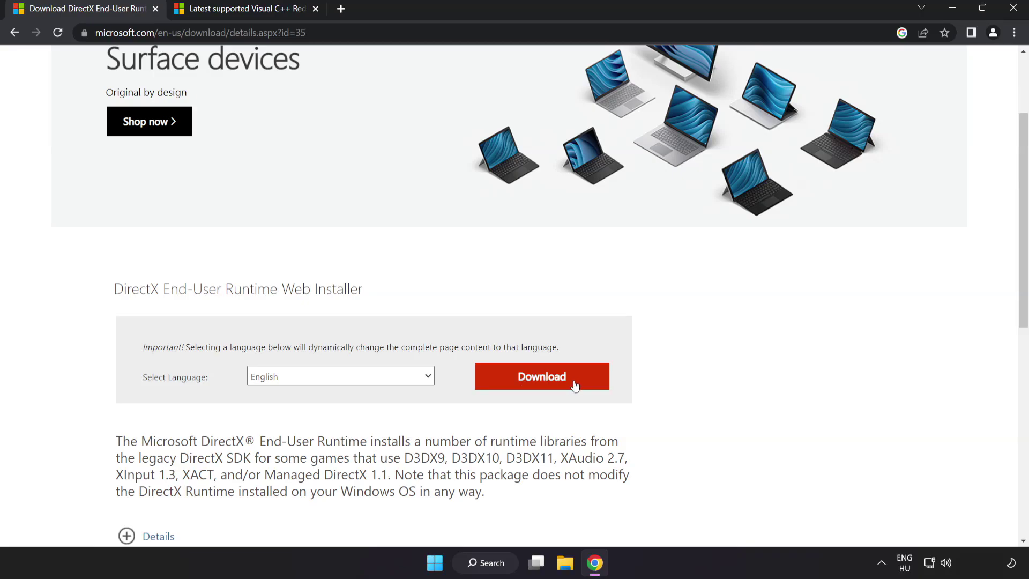
pyautogui.click(556, 387)
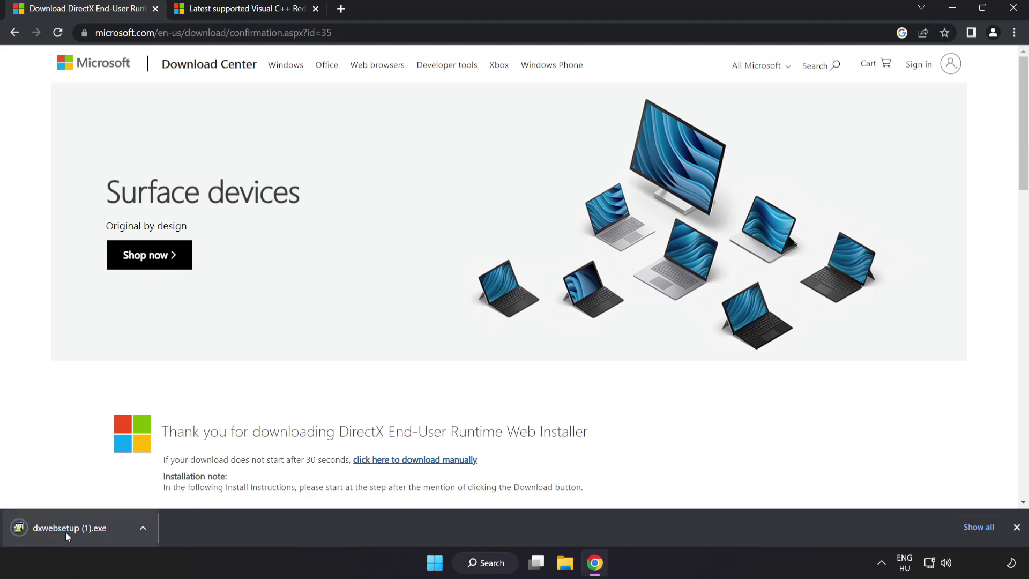
# Step: Run DirectX Setup with the licence accepted and Bing Bar unticked, finishing as newer DirectX exists
pyautogui.click(86, 529)
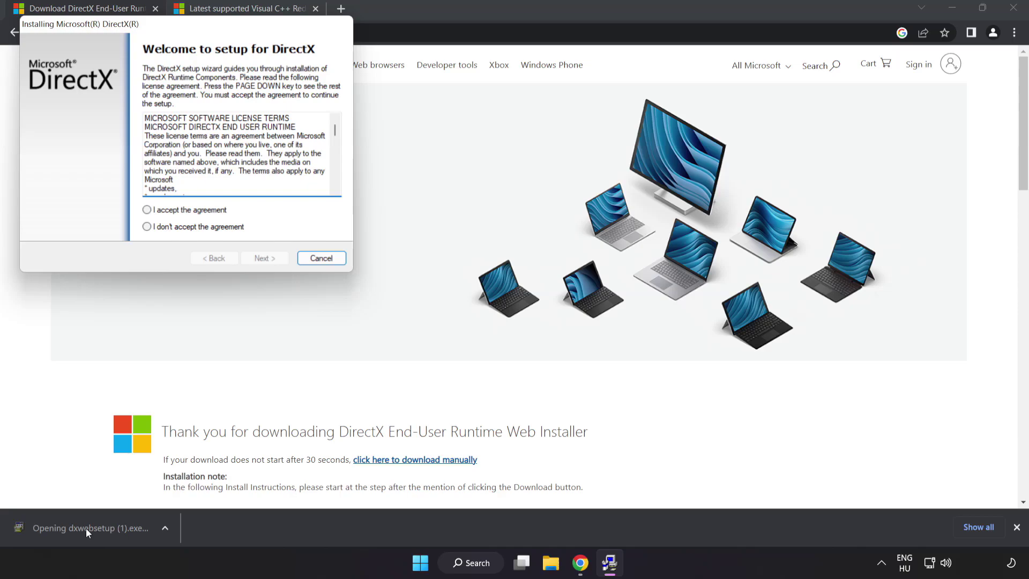
pyautogui.moveTo(156, 26); pyautogui.dragTo(470, 137)
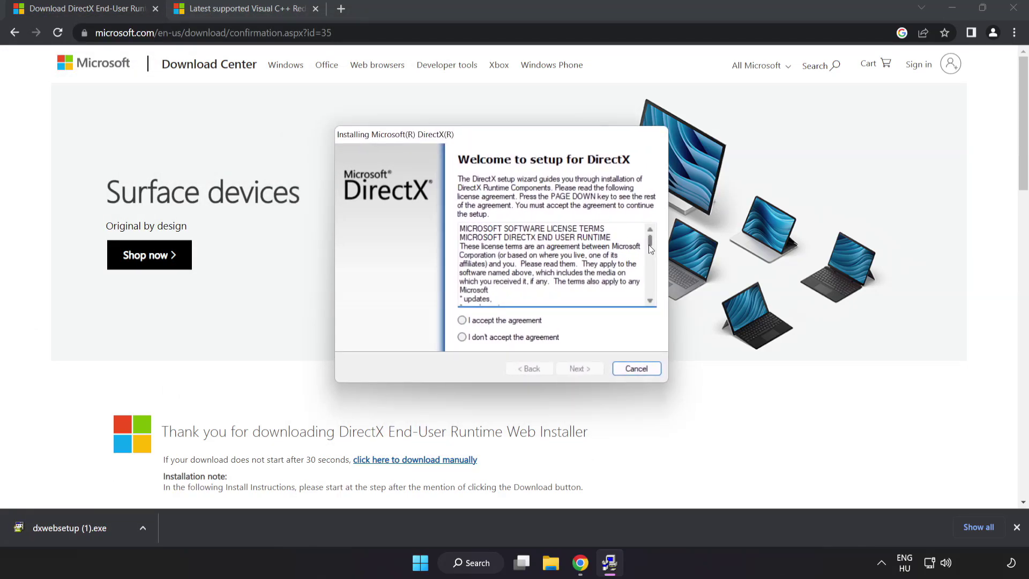
pyautogui.moveTo(650, 248); pyautogui.dragTo(655, 295)
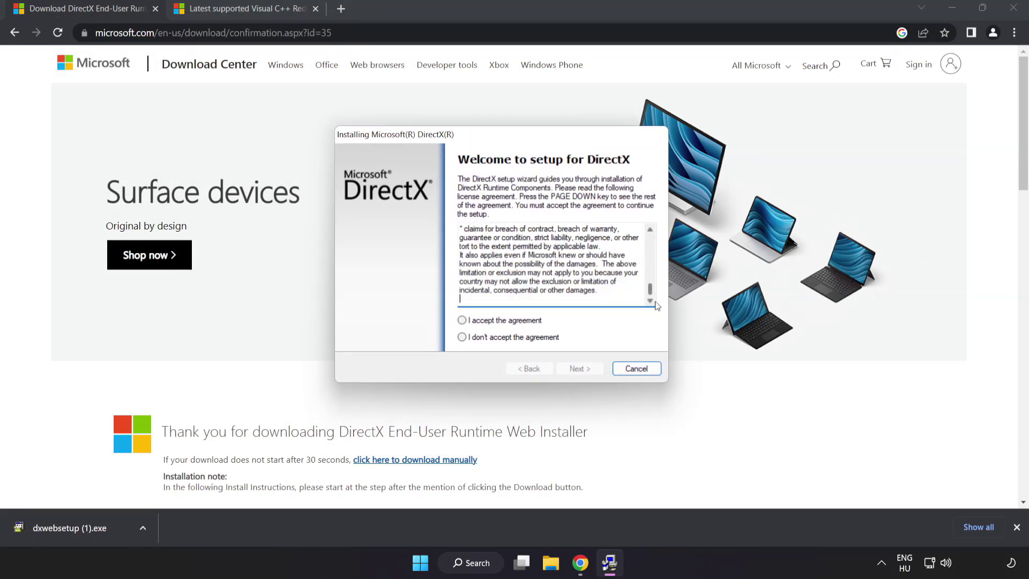
pyautogui.click(481, 321)
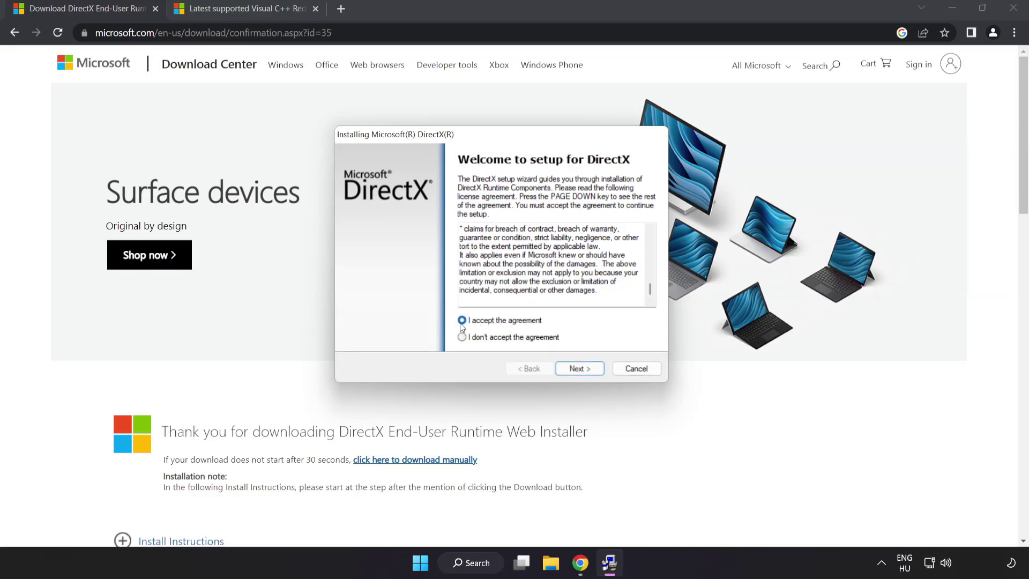
pyautogui.click(580, 372)
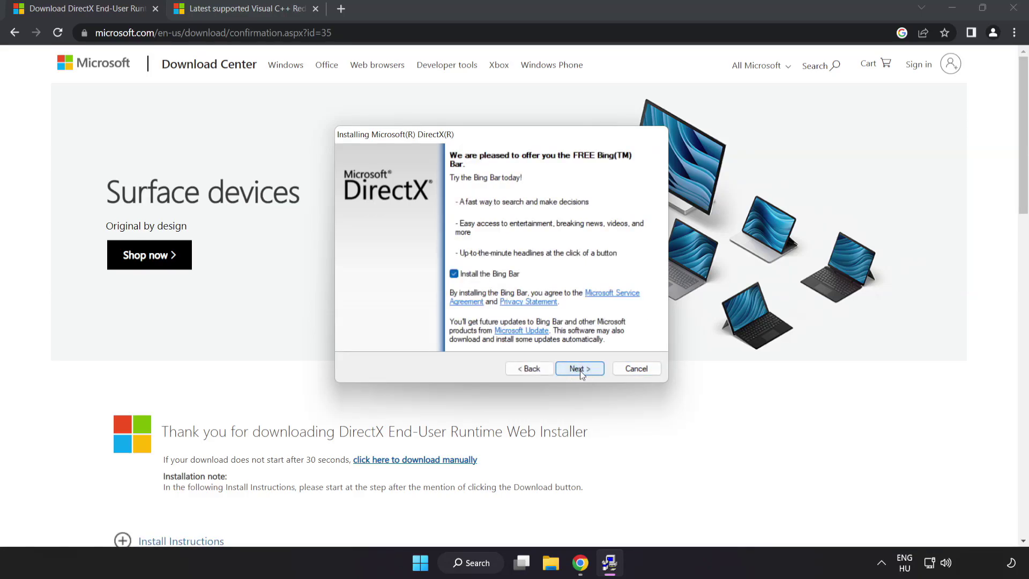
pyautogui.click(455, 274)
pyautogui.click(583, 368)
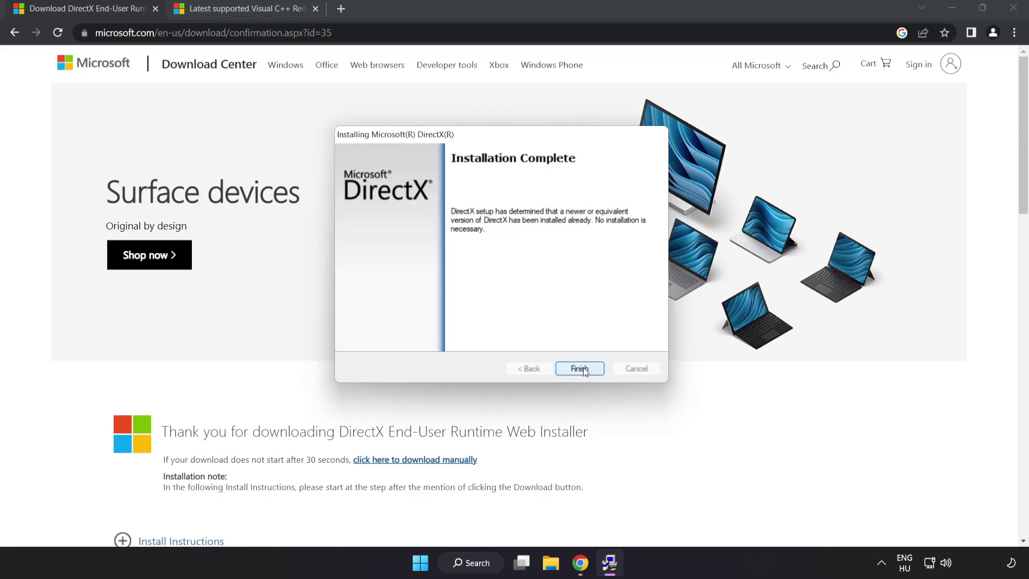
pyautogui.click(580, 369)
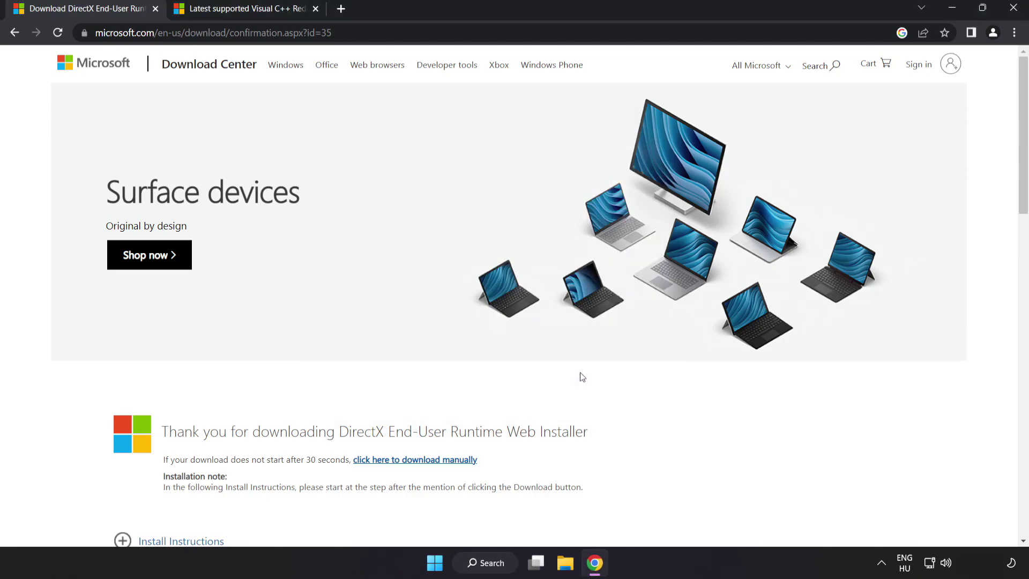
# Step: Close the DirectX tab and download the ARM64, x86 and x64 vc_redist installers from Microsoft Learn
pyautogui.click(156, 9)
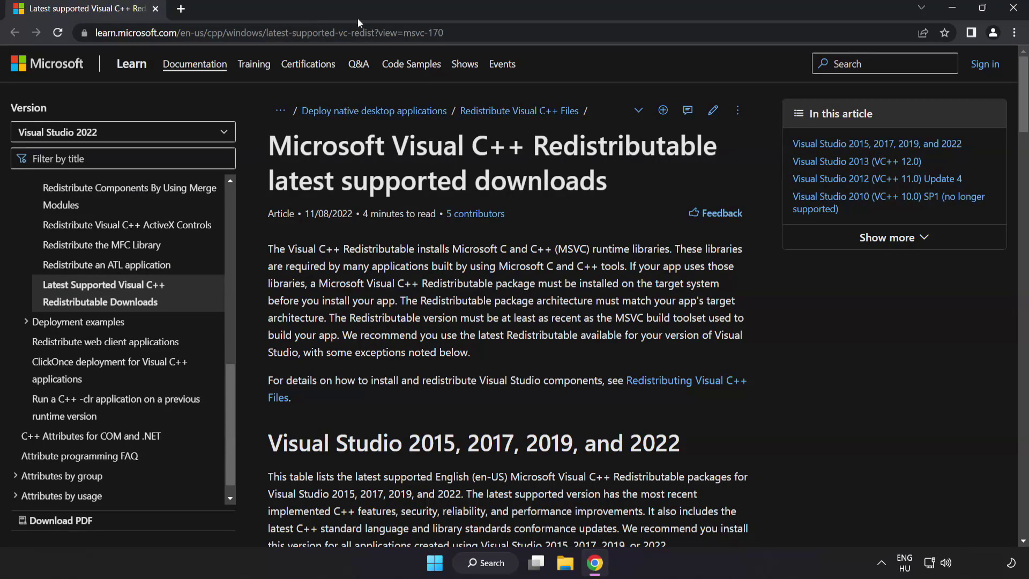
pyautogui.click(607, 37)
pyautogui.click(607, 38)
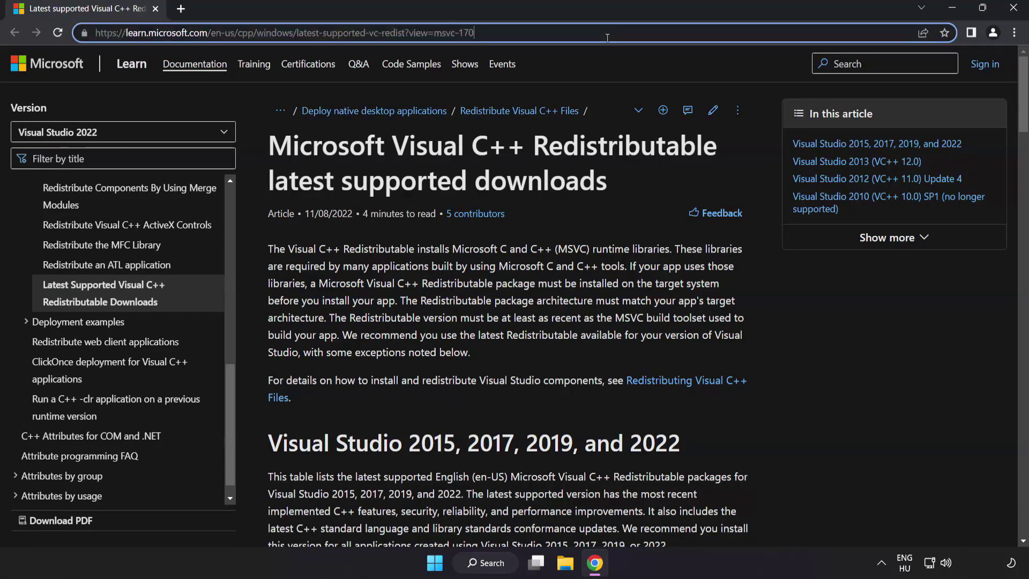
pyautogui.click(515, 158)
pyautogui.scroll(-6, 1011, 102)
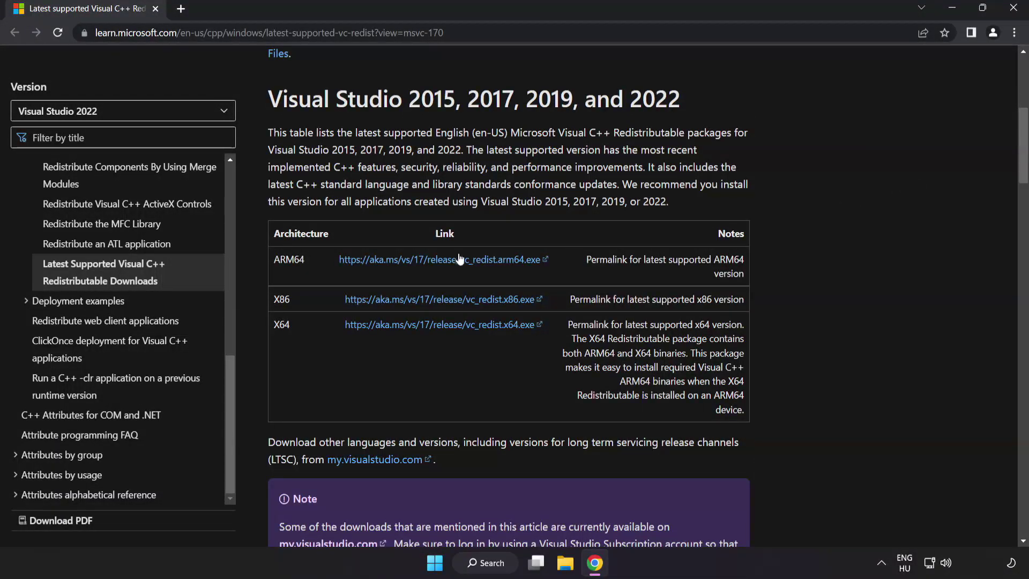
pyautogui.click(429, 262)
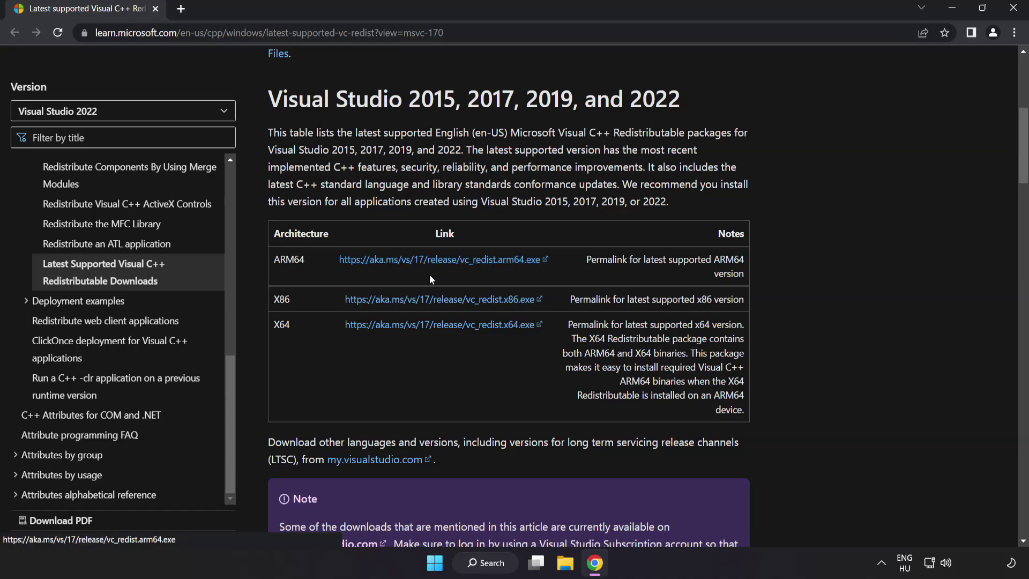
pyautogui.click(435, 303)
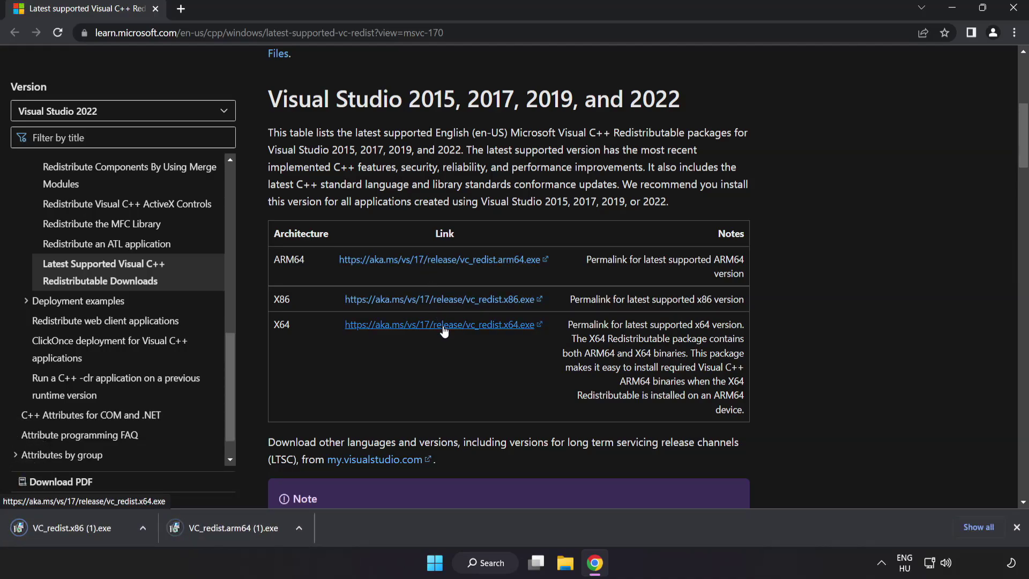
pyautogui.click(443, 326)
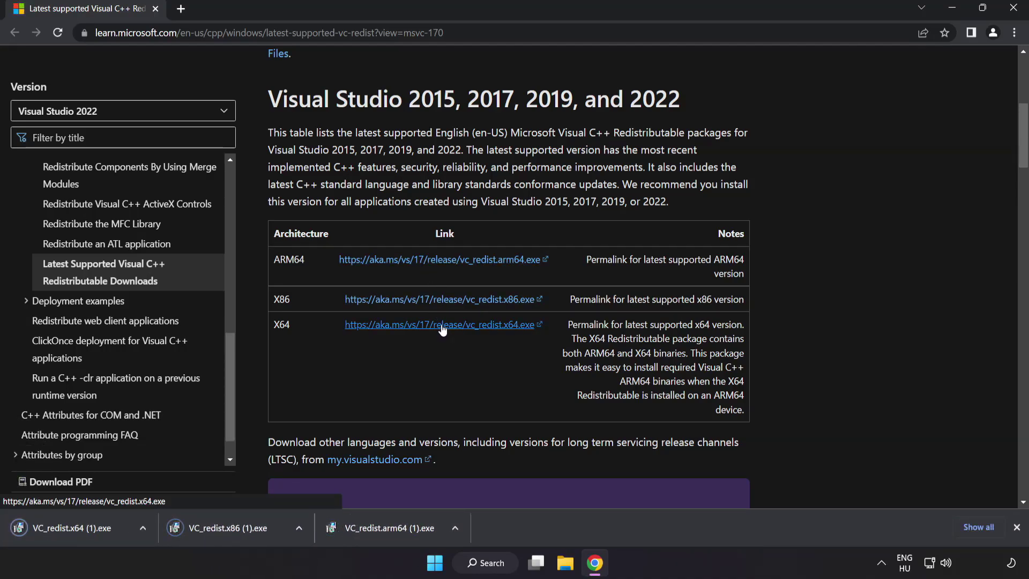
# Step: Attempt the ARM64 Visual C++ redistributable install with the licence accepted, and dismiss its failure
pyautogui.click(387, 528)
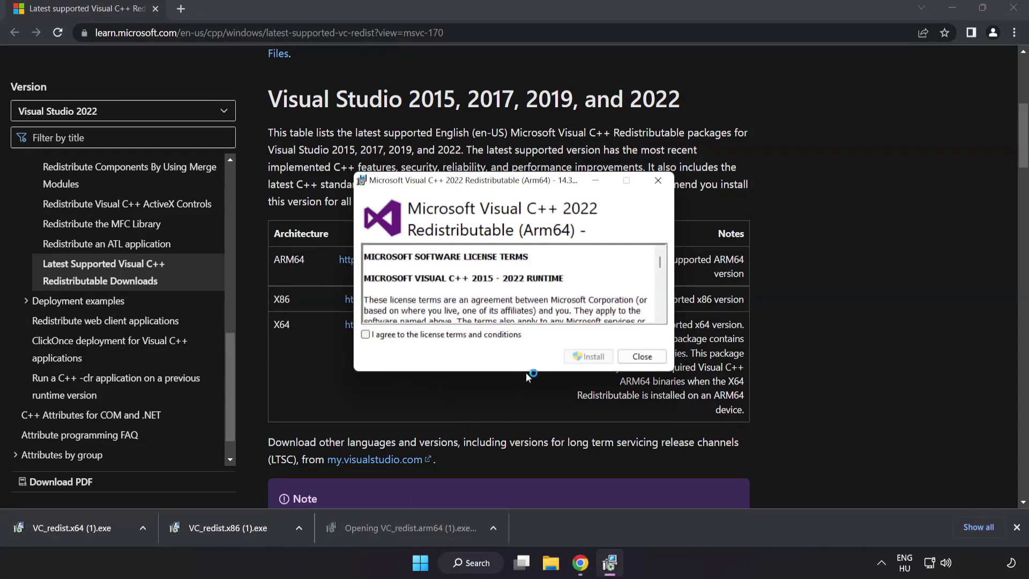
pyautogui.moveTo(660, 256); pyautogui.dragTo(659, 311)
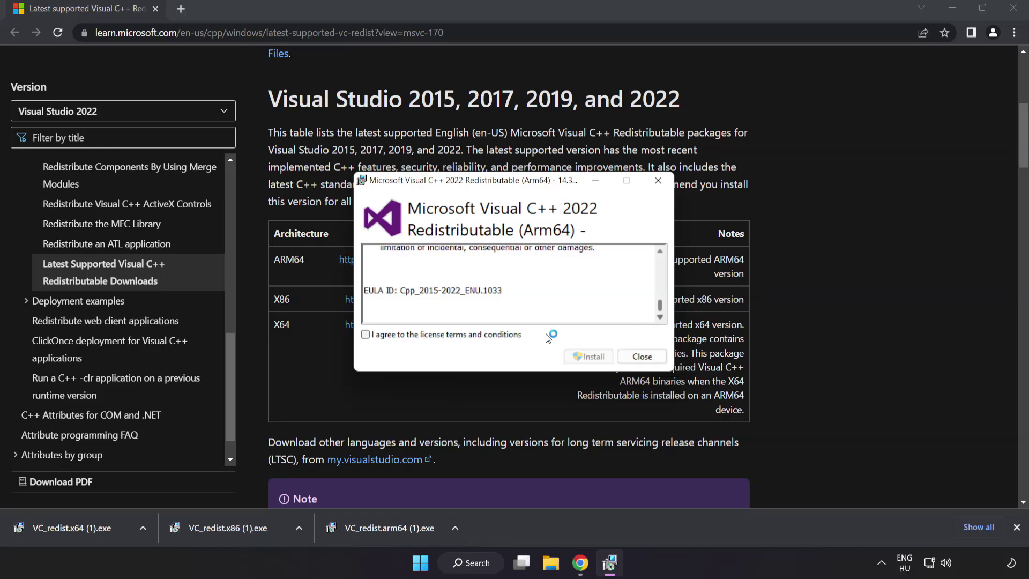
pyautogui.click(366, 335)
pyautogui.click(588, 357)
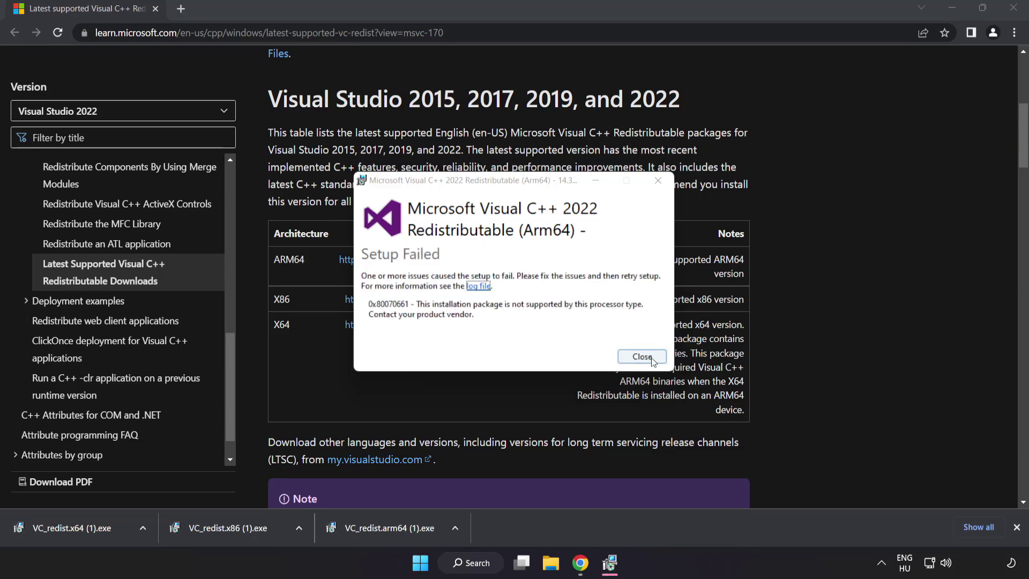
pyautogui.click(650, 357)
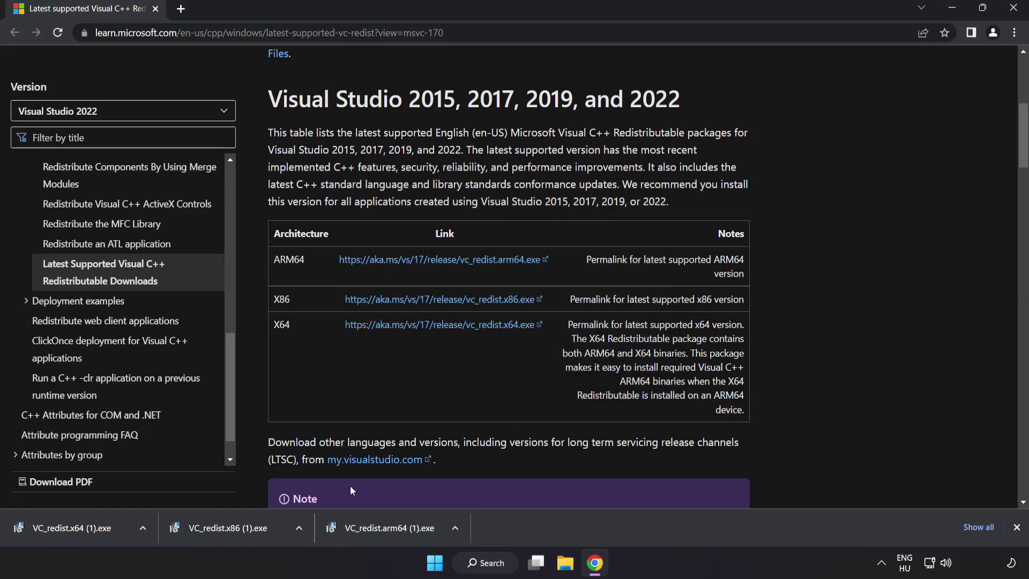
# Step: Install the x86 redistributable successfully and dismiss the x64 setup failing with error 0x8007015e
pyautogui.click(231, 529)
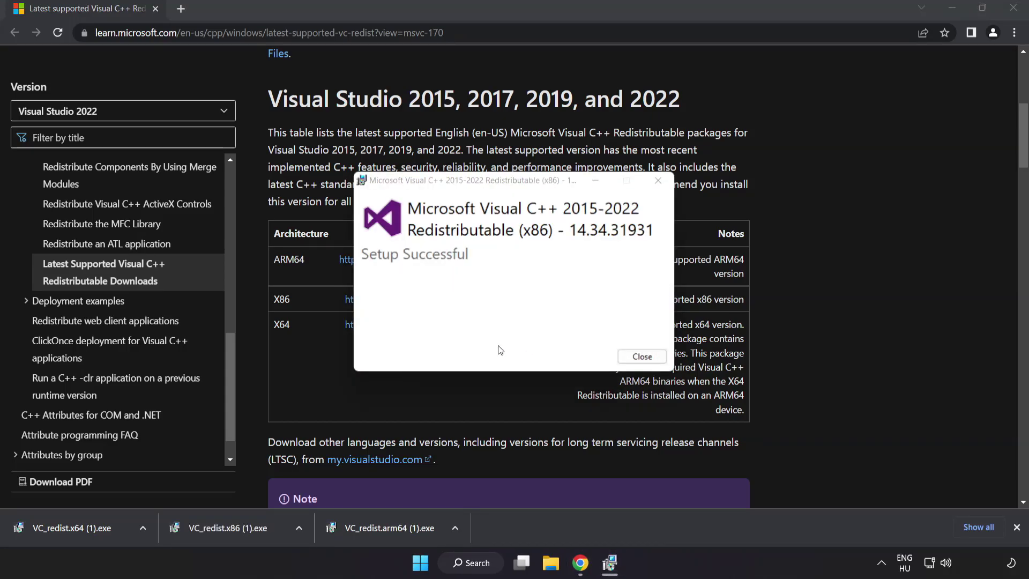
pyautogui.click(641, 357)
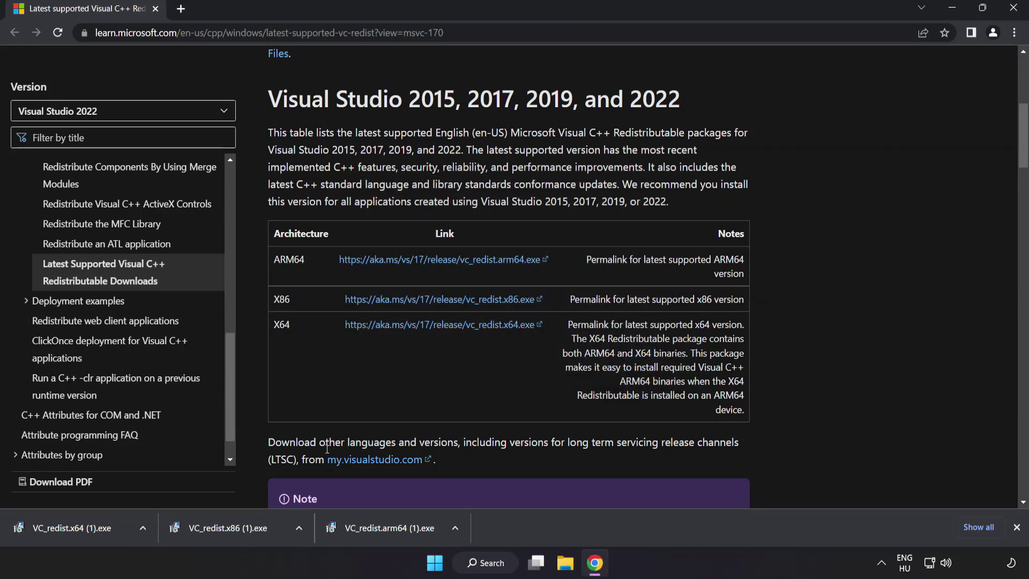
pyautogui.click(92, 528)
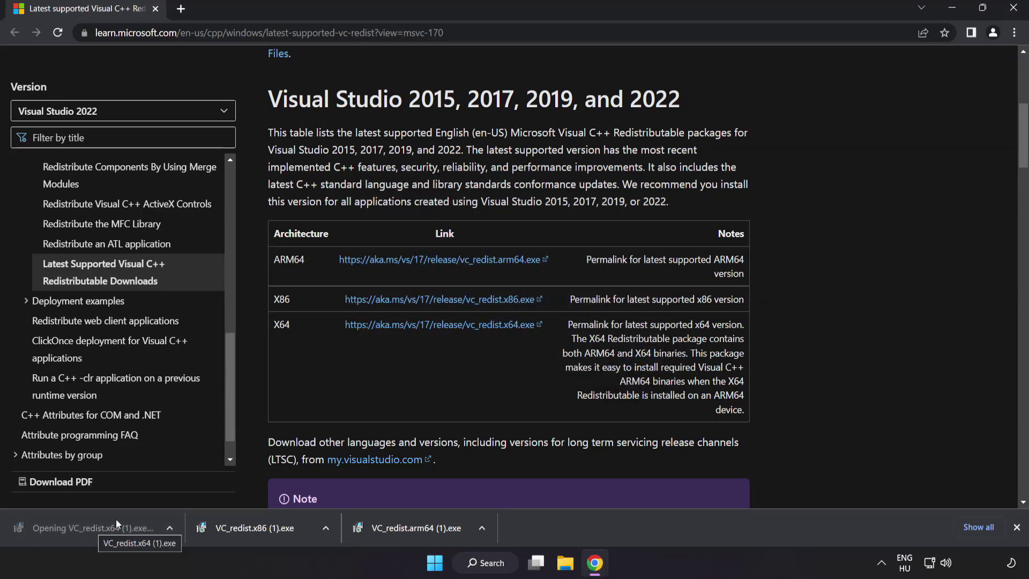
pyautogui.click(644, 357)
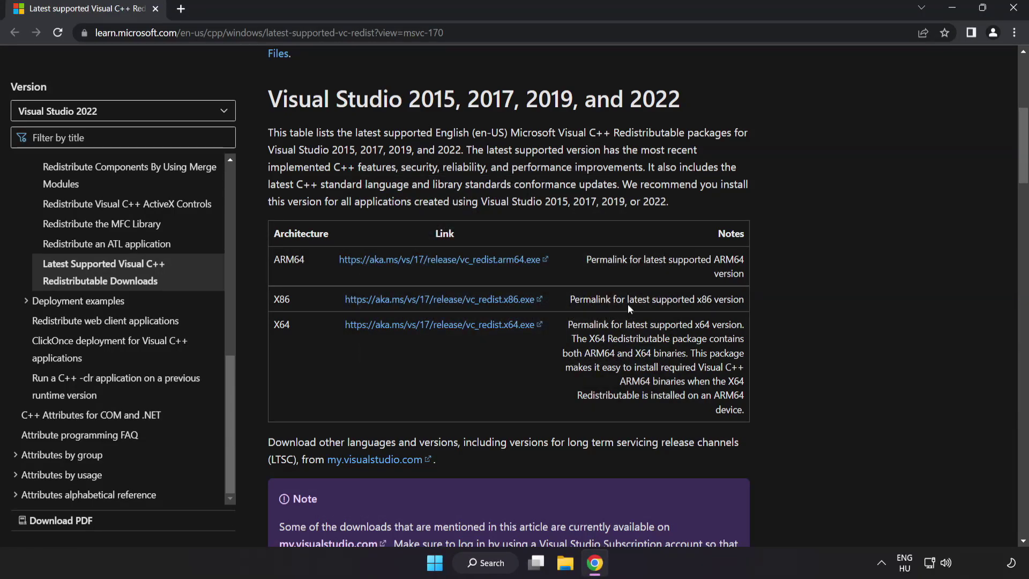
# Step: Close Chrome, search Windows for 'cmd', and bring up Command Prompt's context options
pyautogui.click(1012, 12)
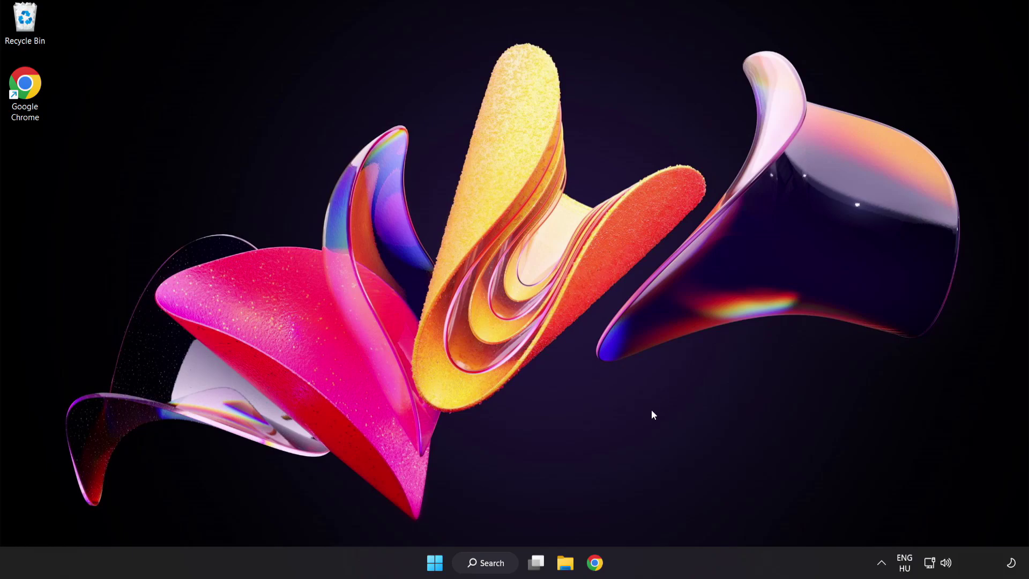
pyautogui.click(489, 568)
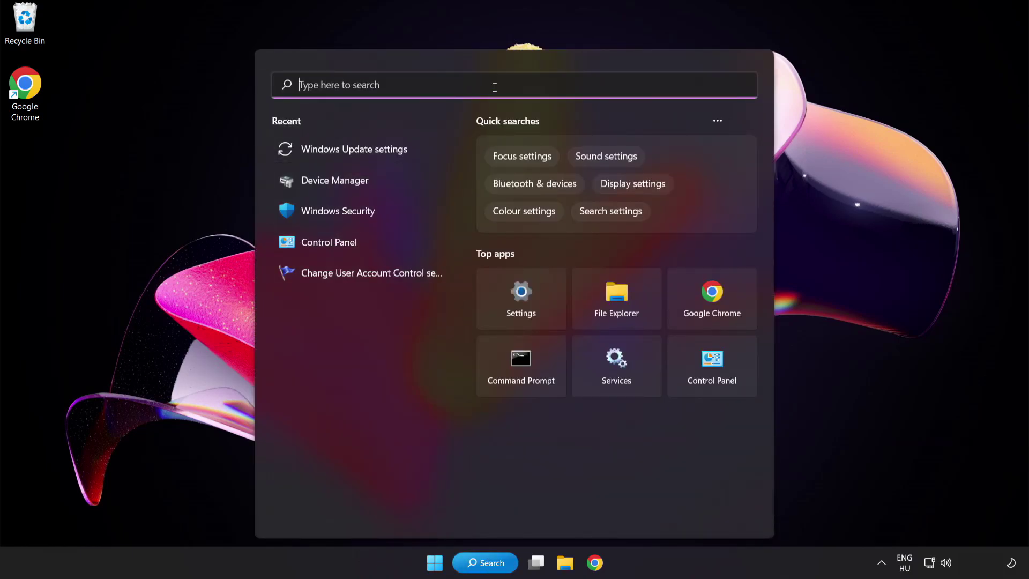
pyautogui.write('cmd')
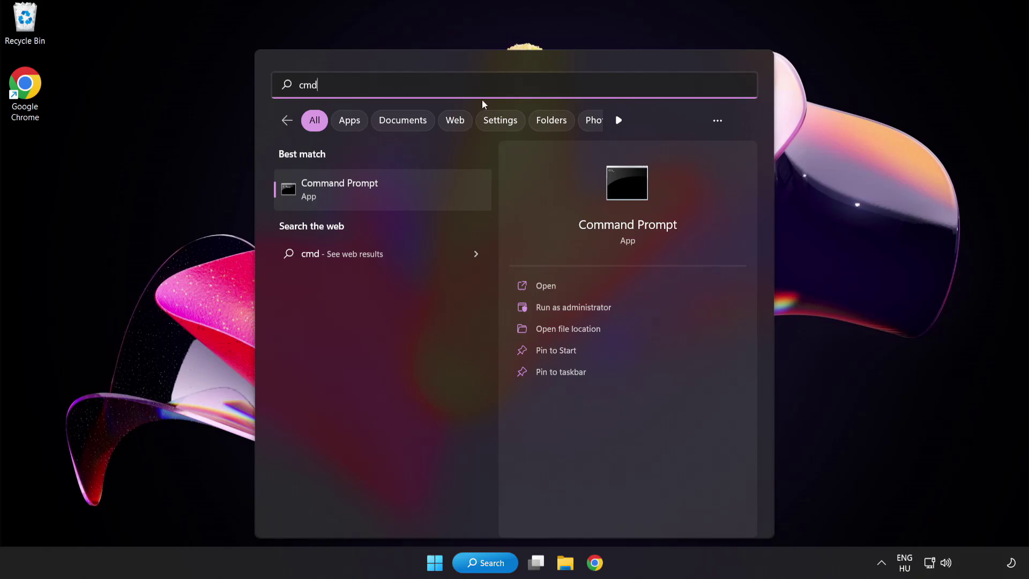
pyautogui.rightClick(385, 195)
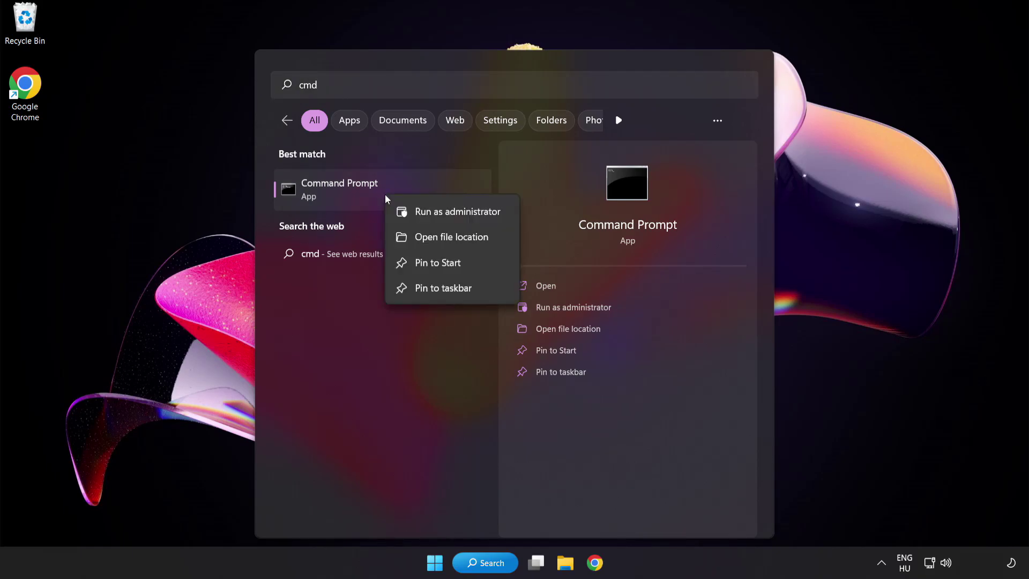
# Step: Run 'sfc /scannow' in an administrator Command Prompt, confirm no integrity violations, then close it
pyautogui.click(435, 214)
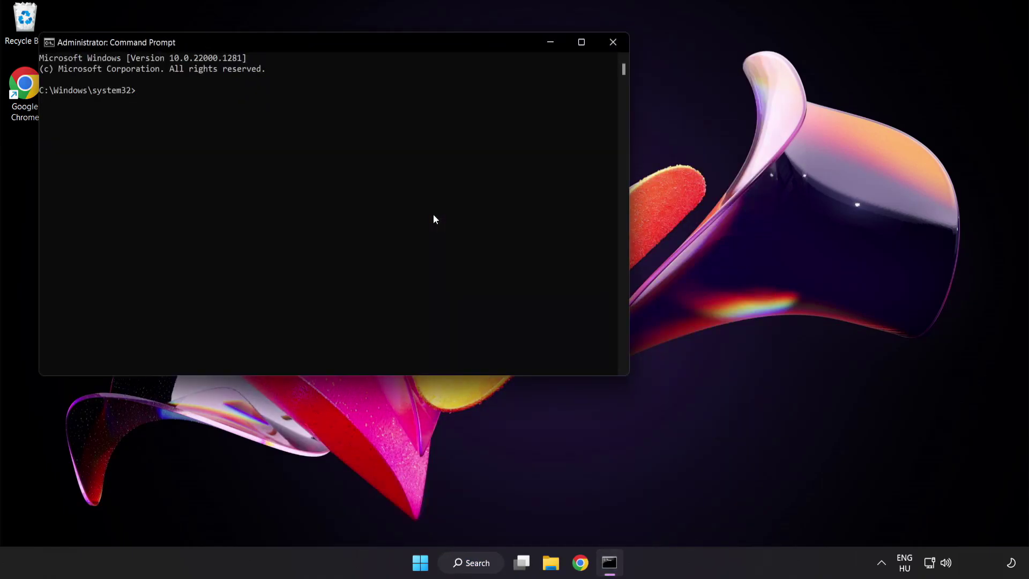
pyautogui.moveTo(293, 43); pyautogui.dragTo(448, 100)
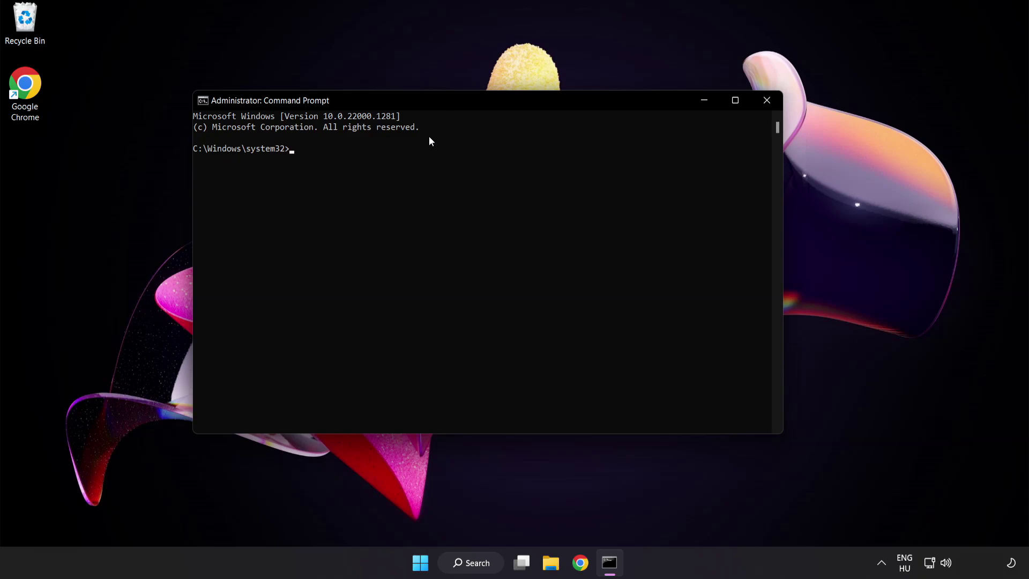
pyautogui.write('sfc')
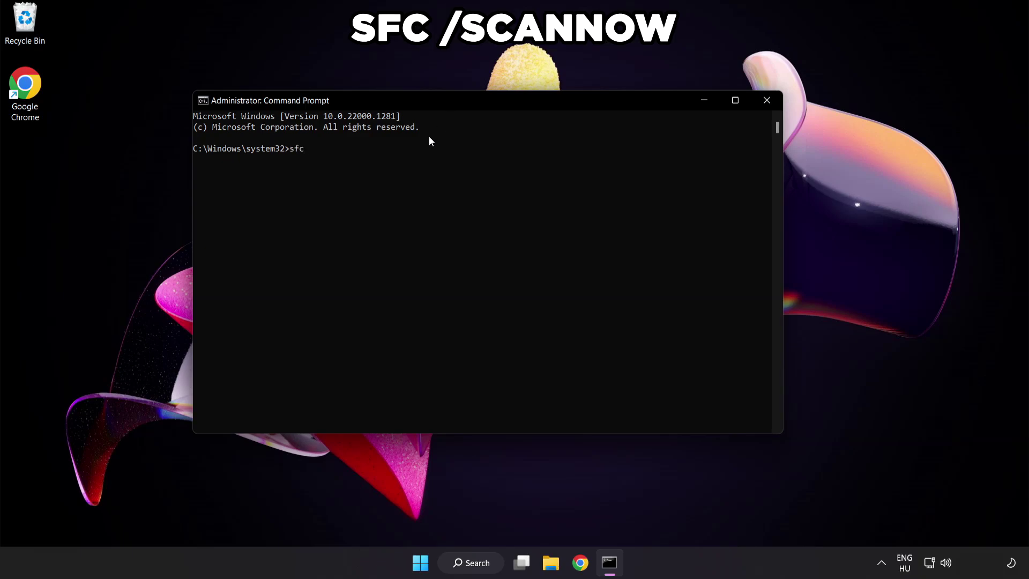
pyautogui.write(' /scannow')
pyautogui.press('Return')
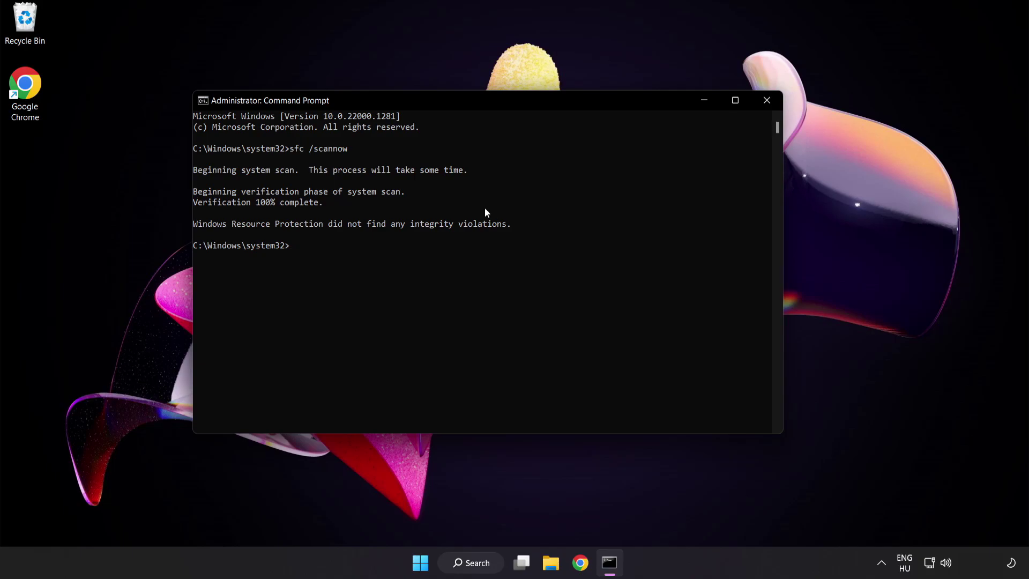
pyautogui.click(766, 101)
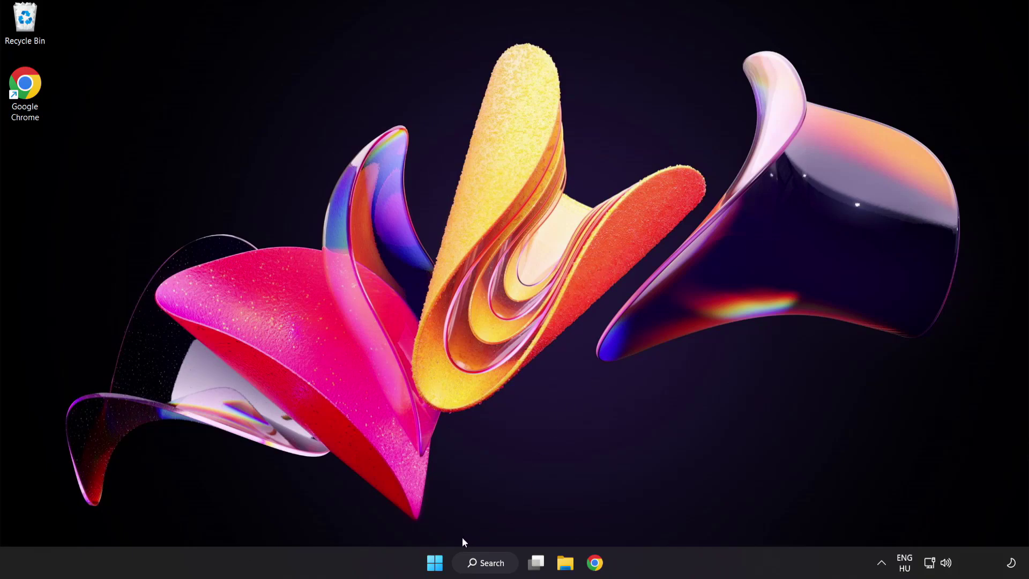
# Step: Show the Start menu's power options, listing Sleep and Shut down
pyautogui.click(435, 562)
pyautogui.click(681, 517)
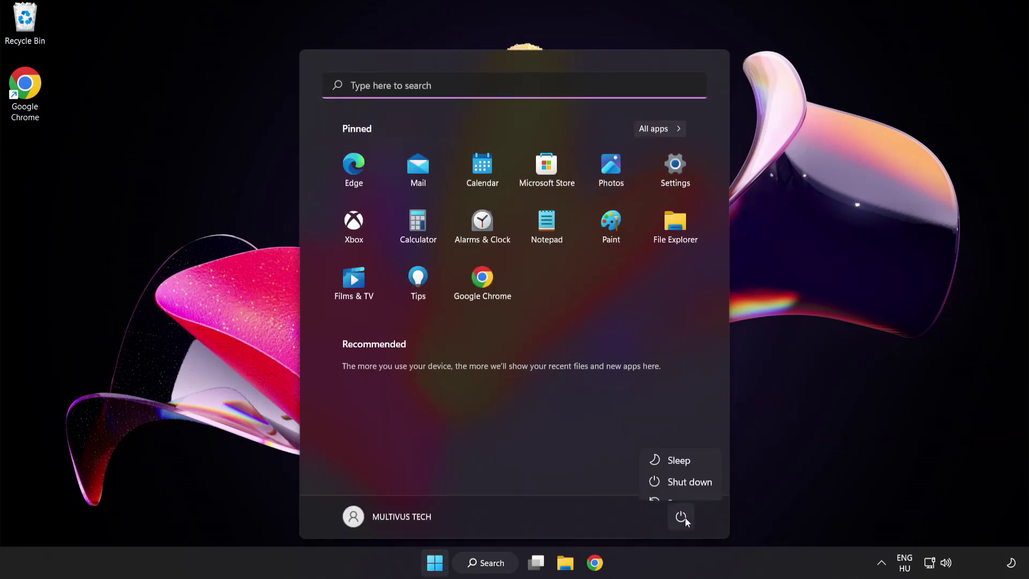